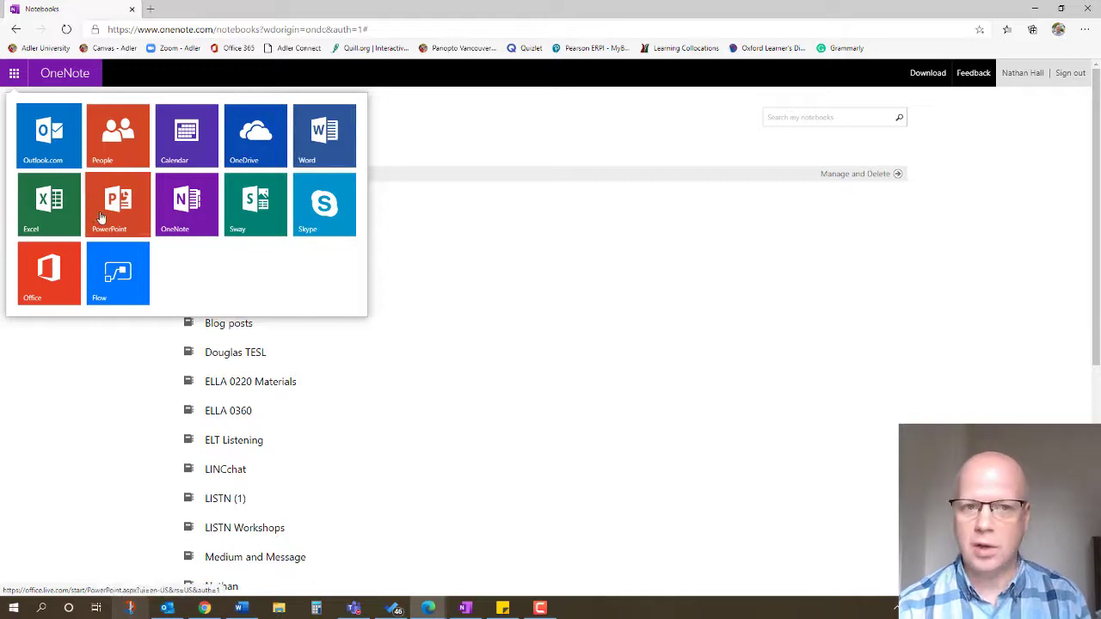
- Create a new notebook named "Demonstration" in My Notebooks
scroll(52, 211, "down", 1)
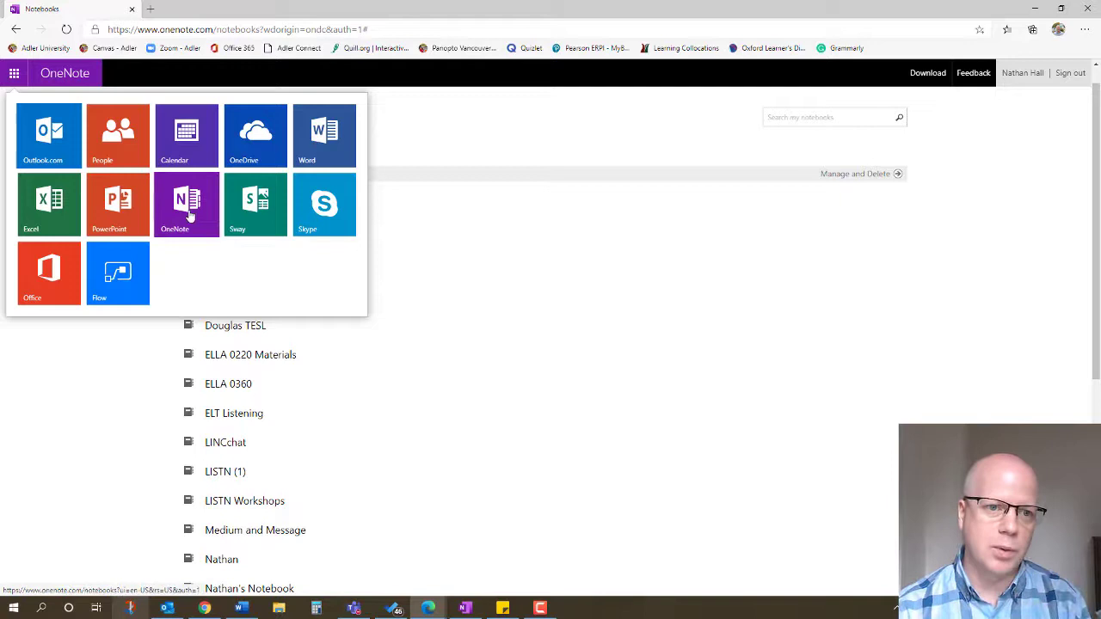
left_click(109, 349)
scroll(232, 318, "up", 1)
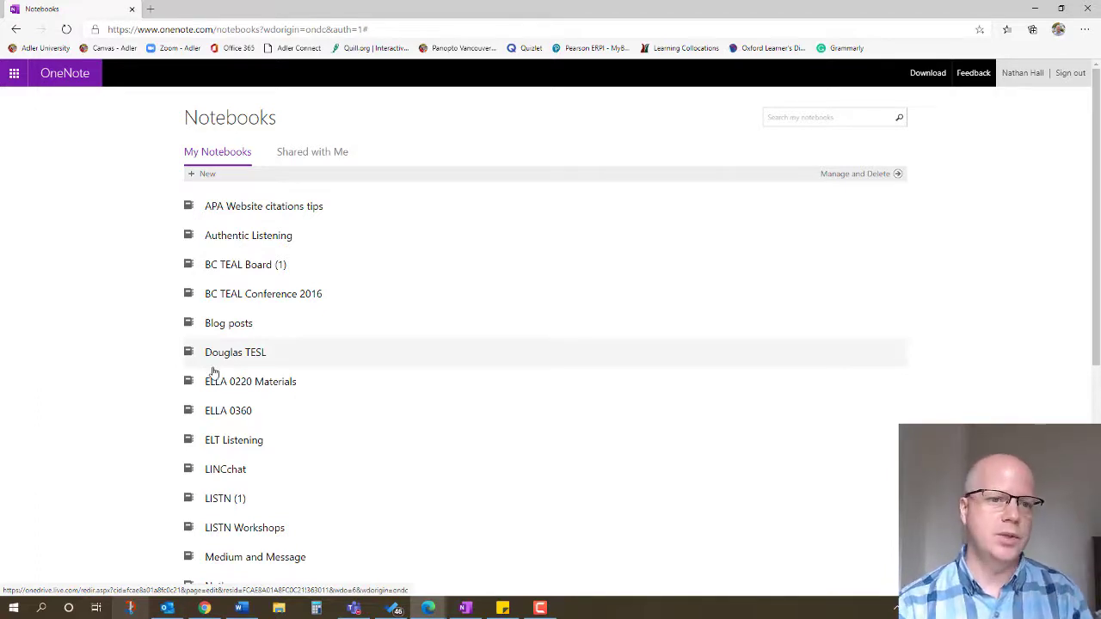
left_click(208, 175)
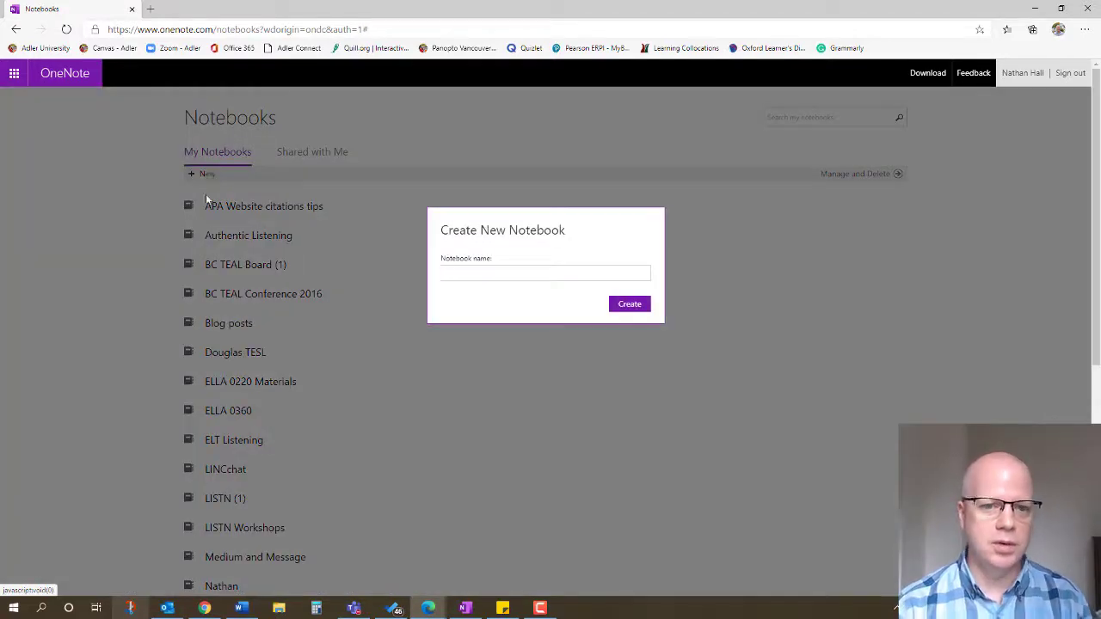
type("Dem")
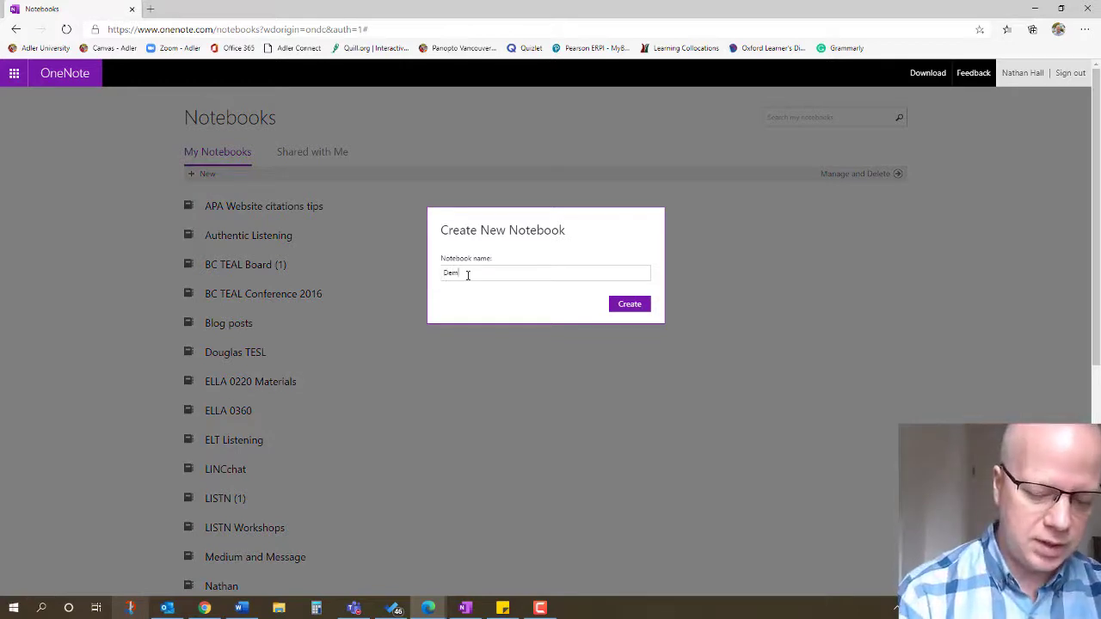
type("onstration")
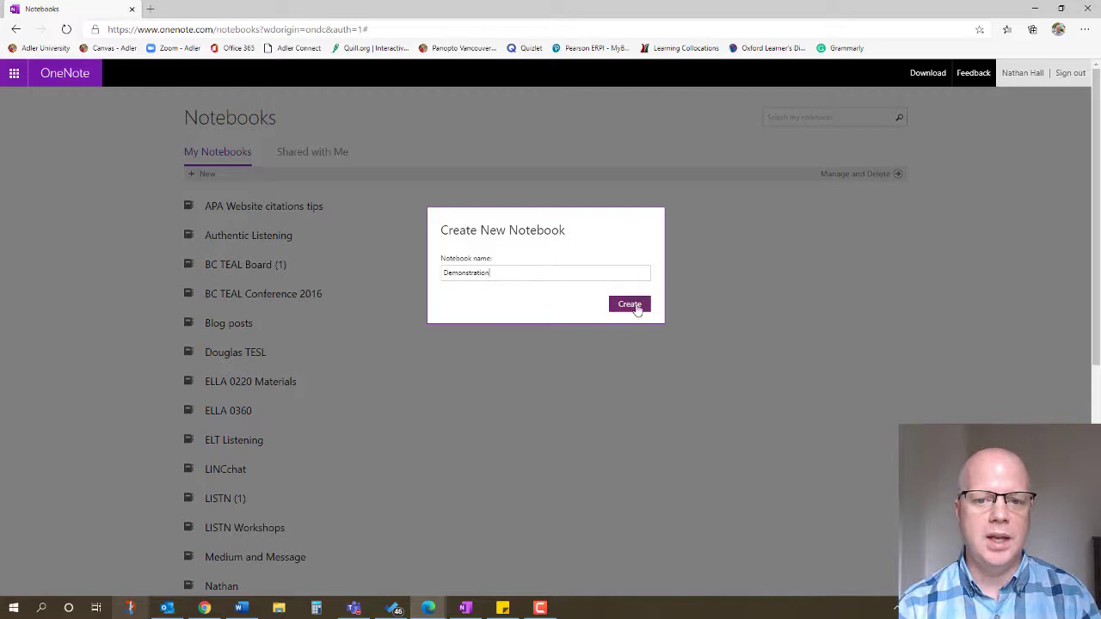
left_click(640, 305)
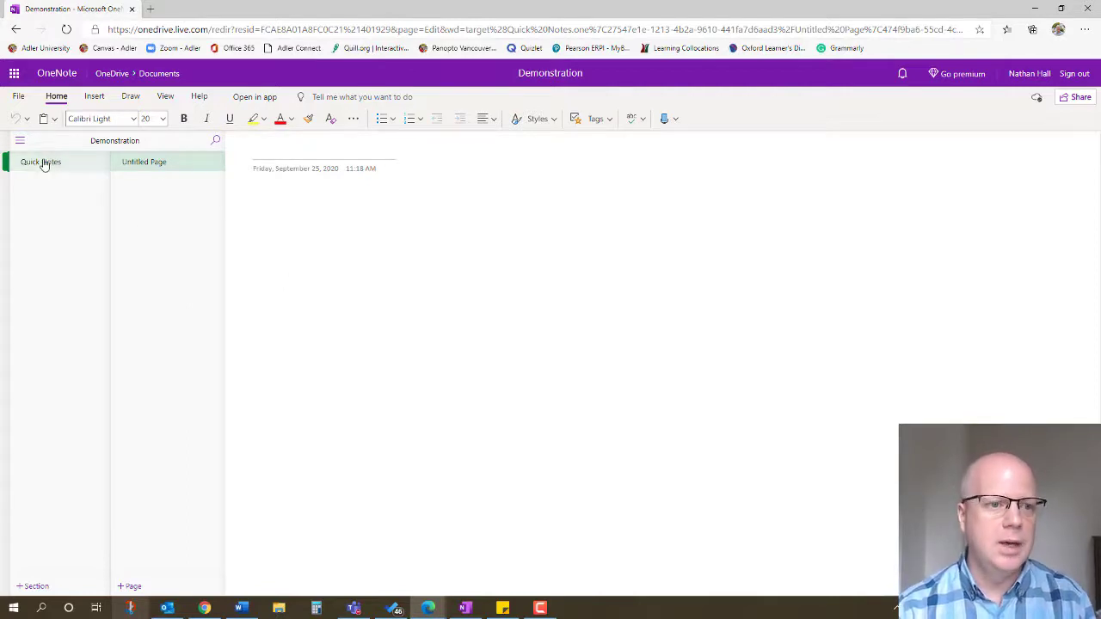
- Add a new section named "Sep 25" to the Demonstration notebook
left_click(33, 586)
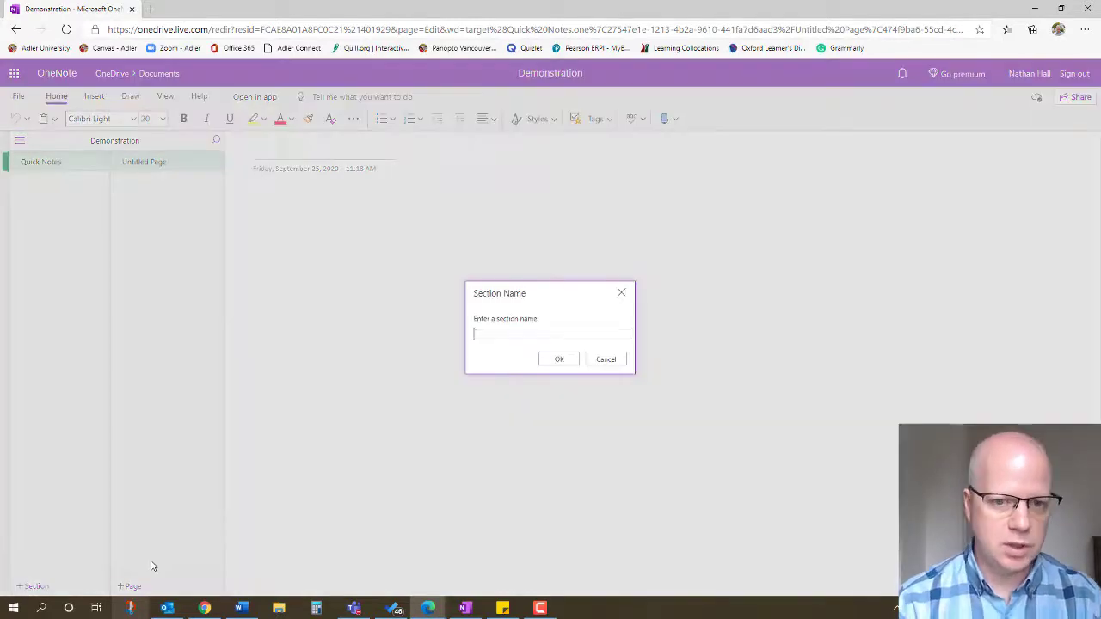
type("Sep")
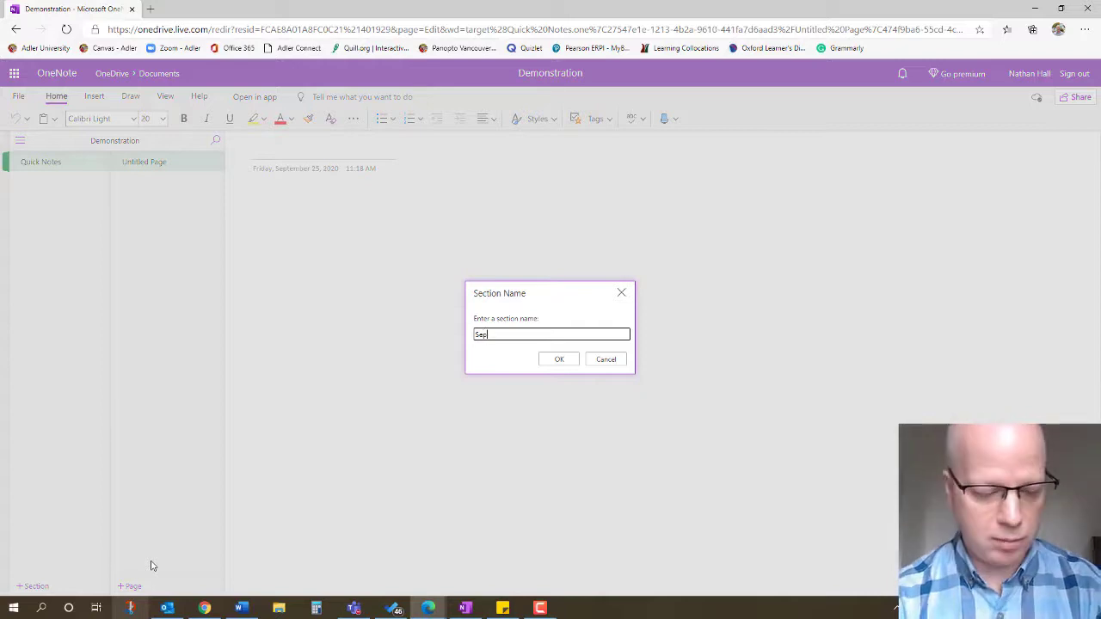
type(" 25")
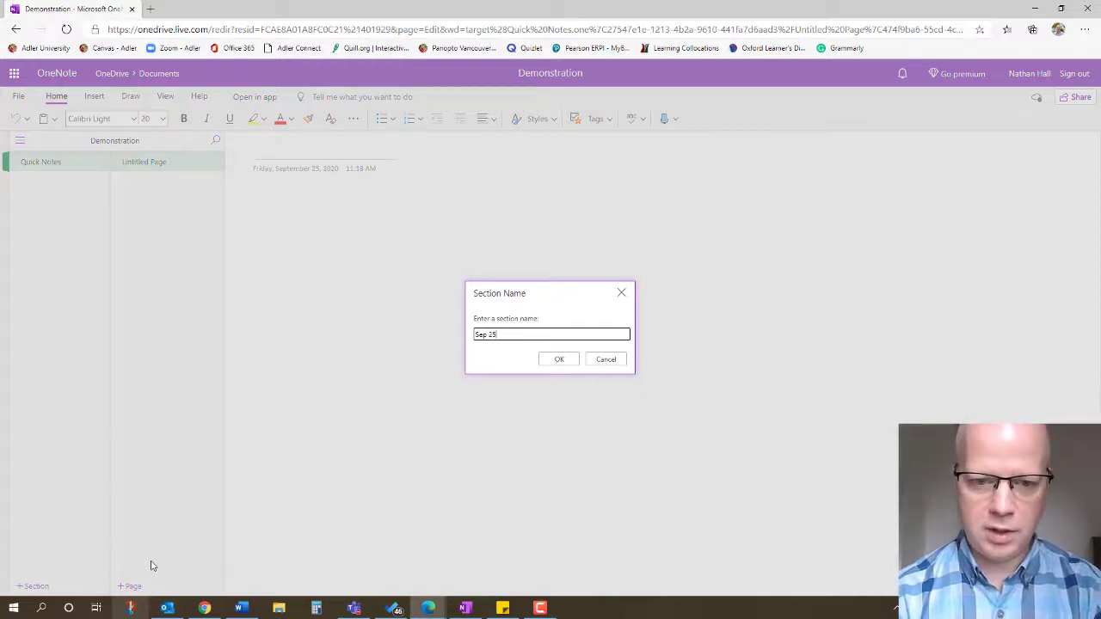
key("Return")
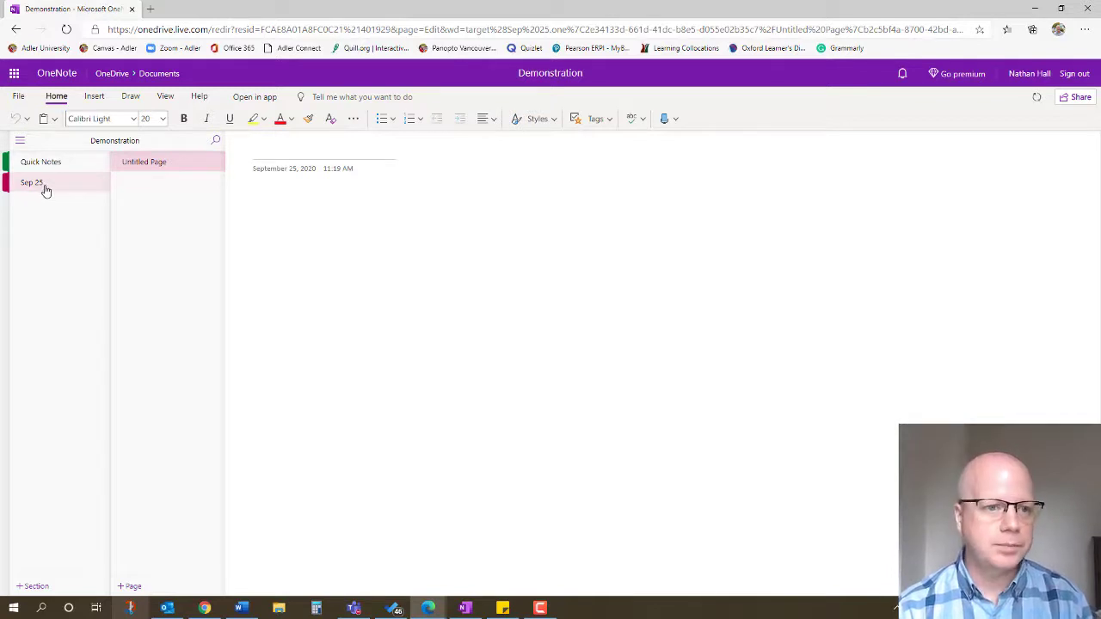
- Open the untitled page in the Sep 25 section and title it "Group 1"
left_click(46, 163)
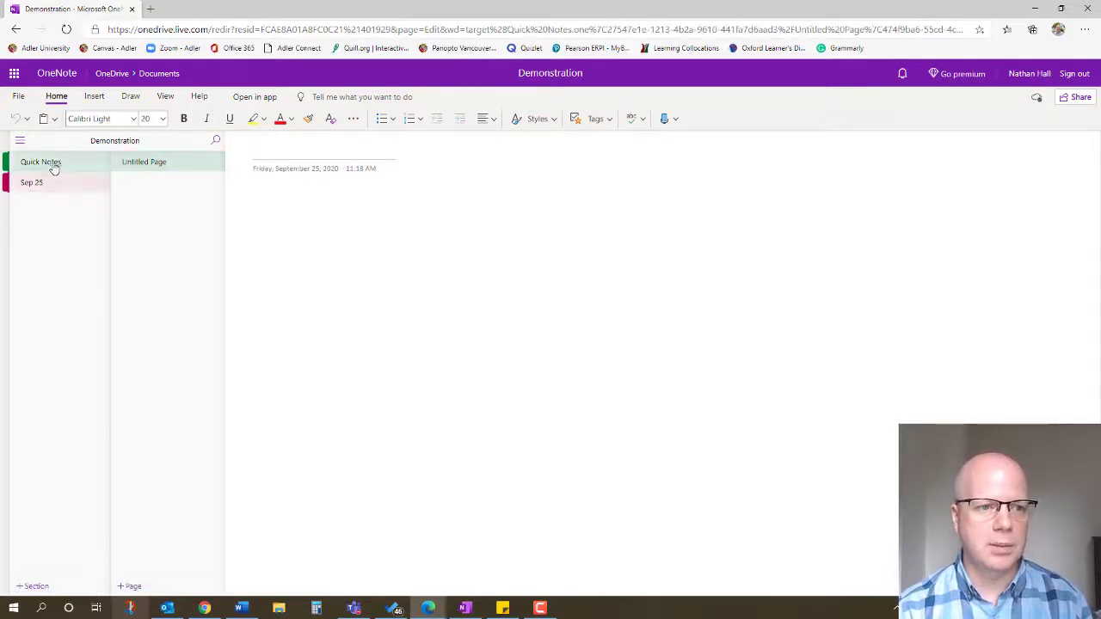
left_click(52, 185)
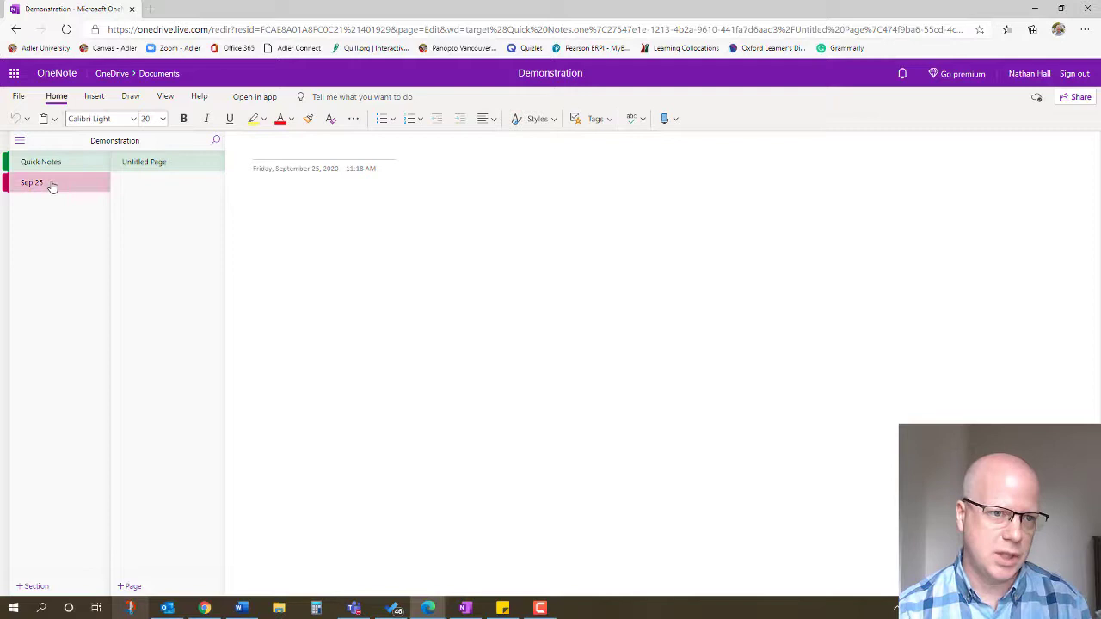
left_click(148, 165)
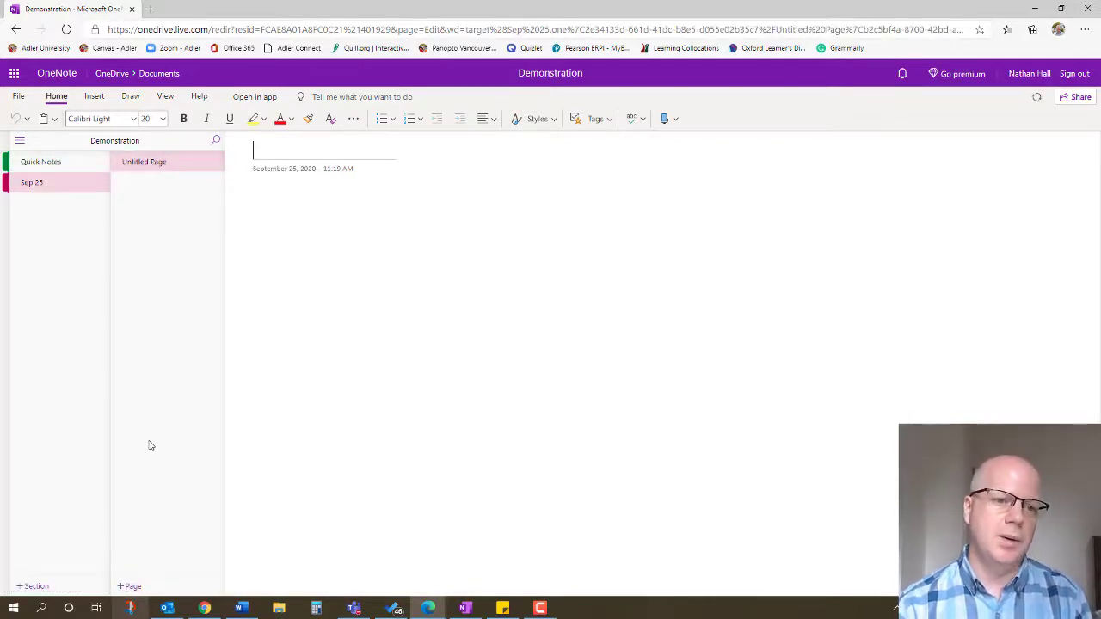
left_click(282, 150)
type("Group 1")
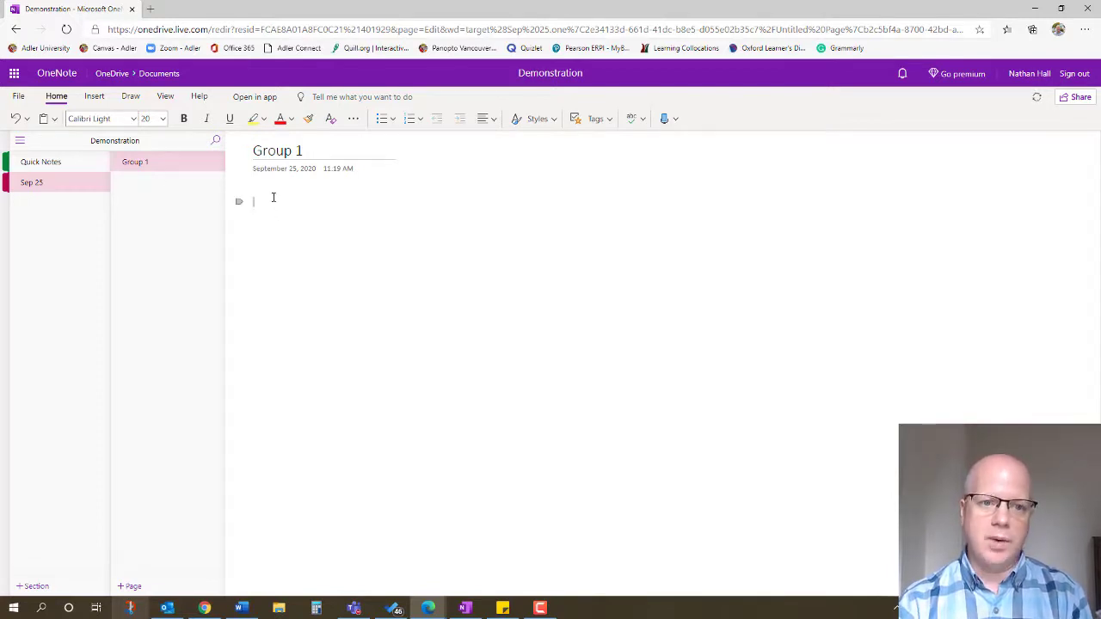
left_click(365, 380)
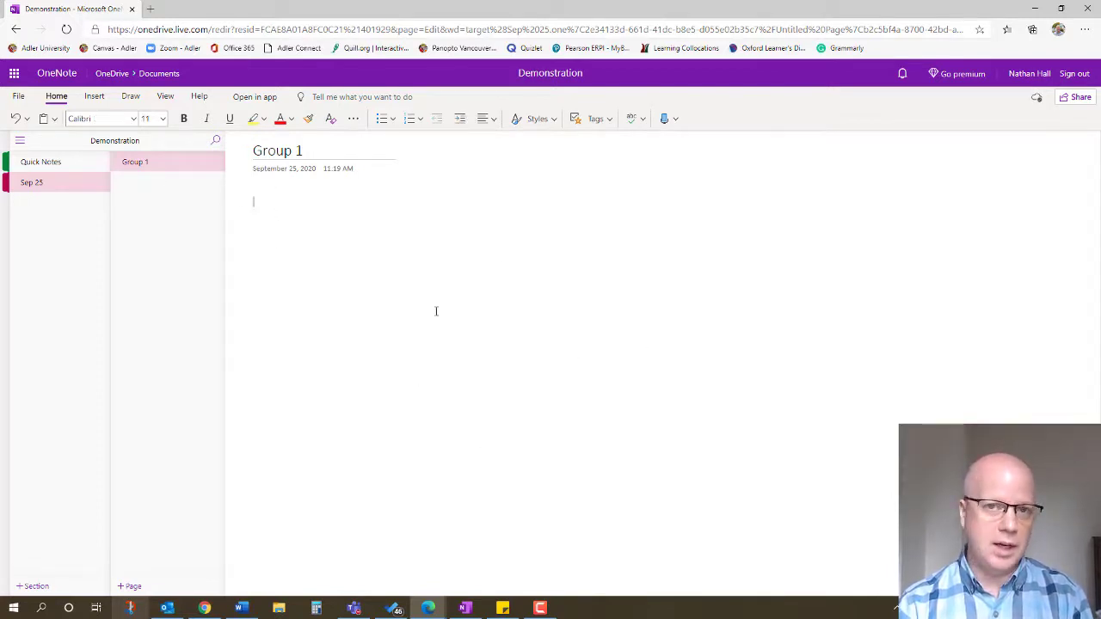
left_click(520, 260)
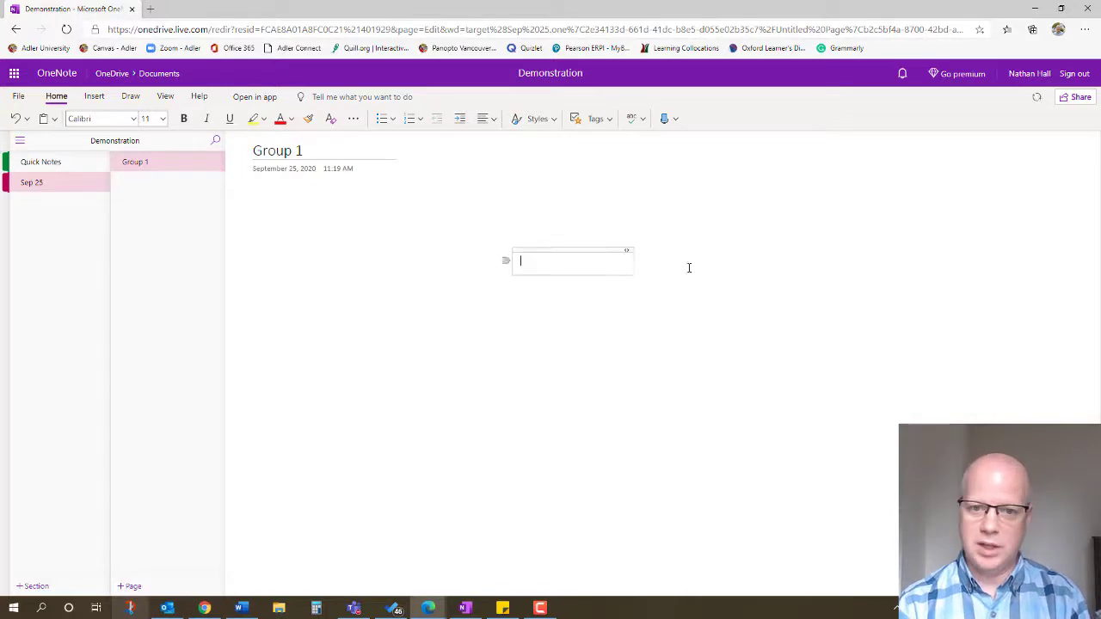
left_click(712, 284)
- Insert a 3x2 table in the page body directly below the Group 1 title
left_click(244, 206)
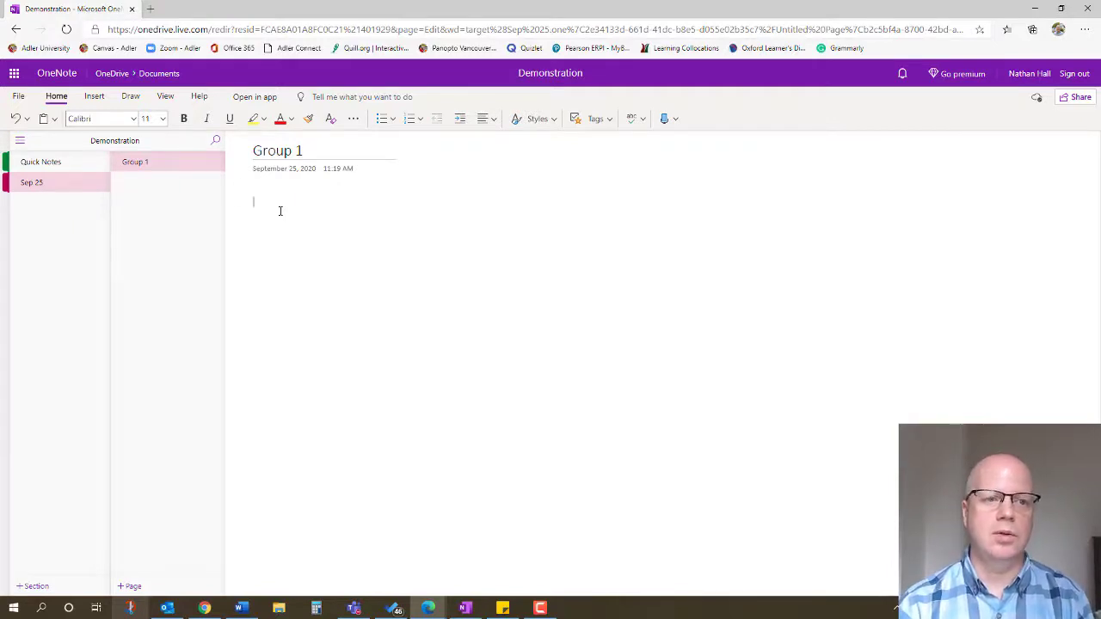
left_click(93, 96)
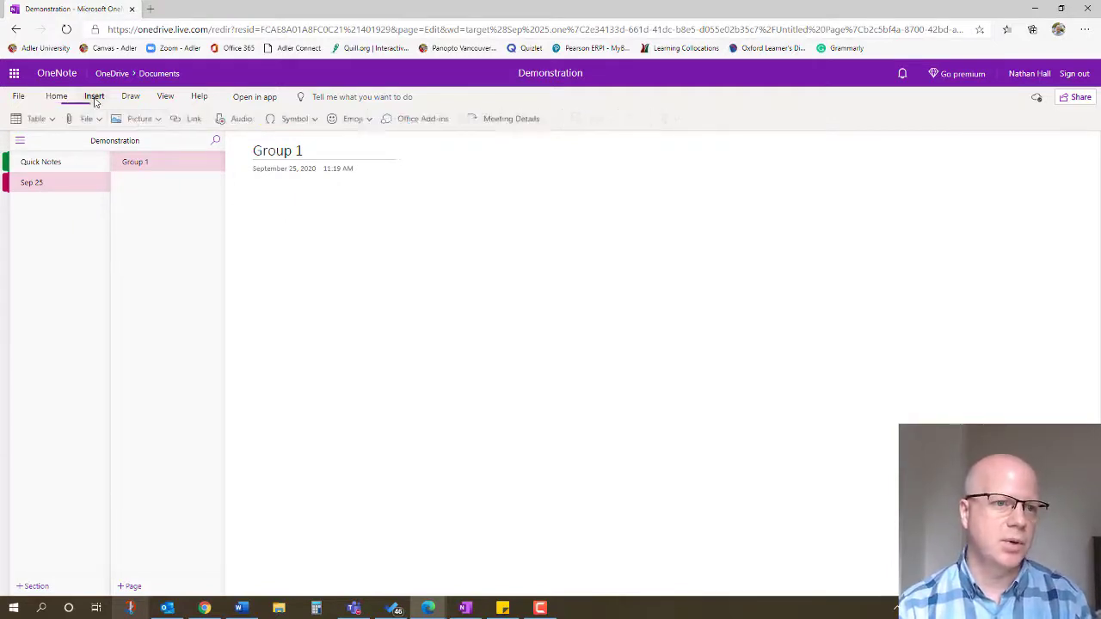
left_click(36, 119)
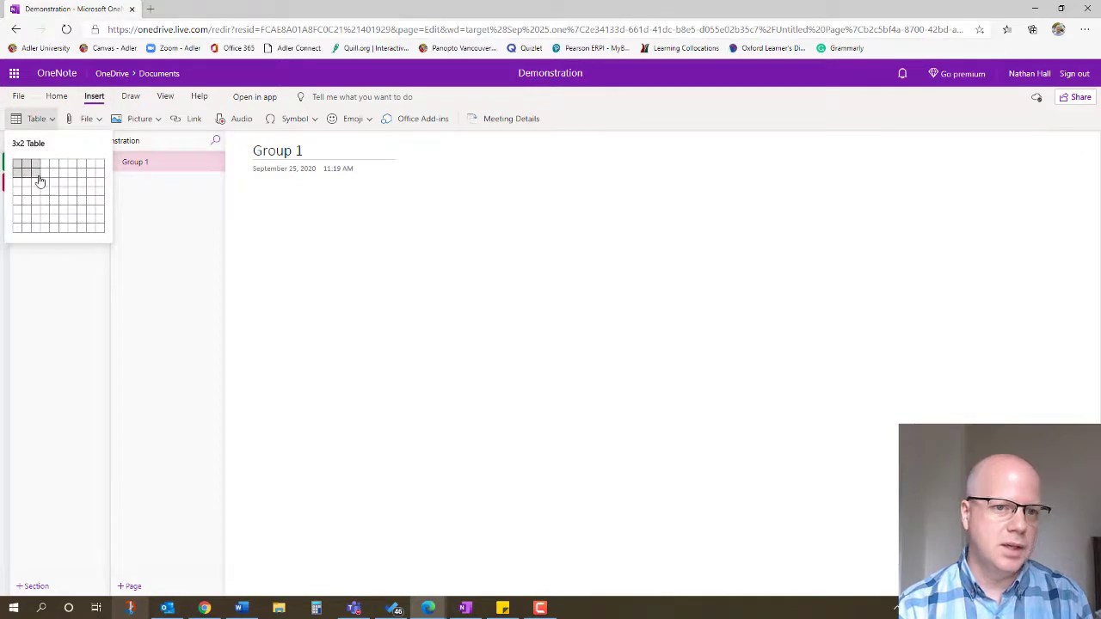
left_click(39, 177)
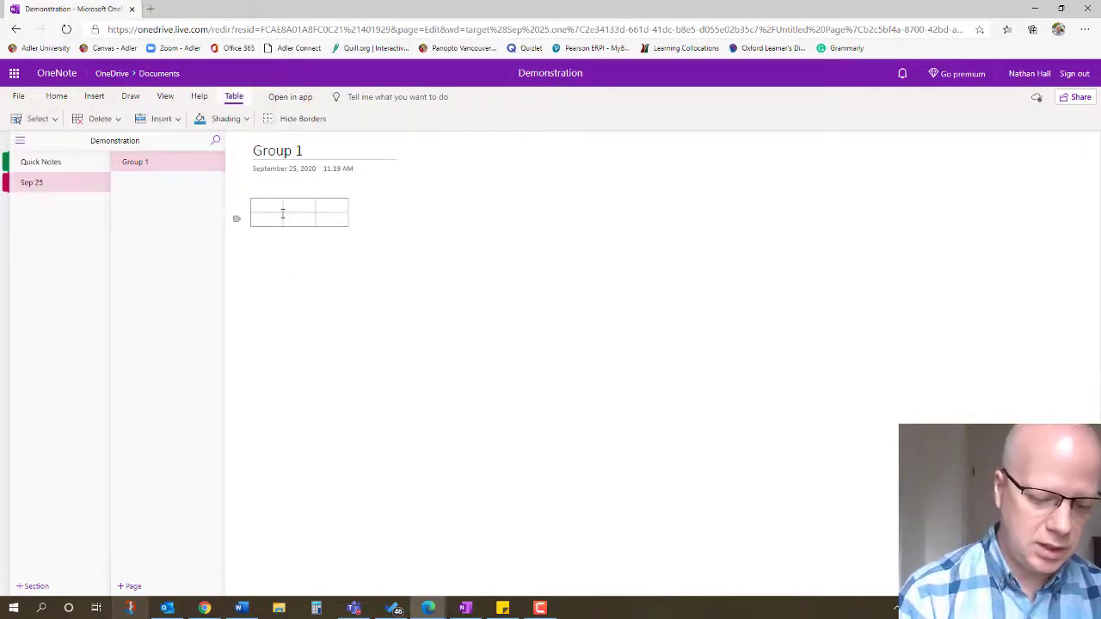
- Fill the table's first column with "One" in the top row and "Two" in the second row
type("ONe")
key("BackSpace")
key("BackSpace")
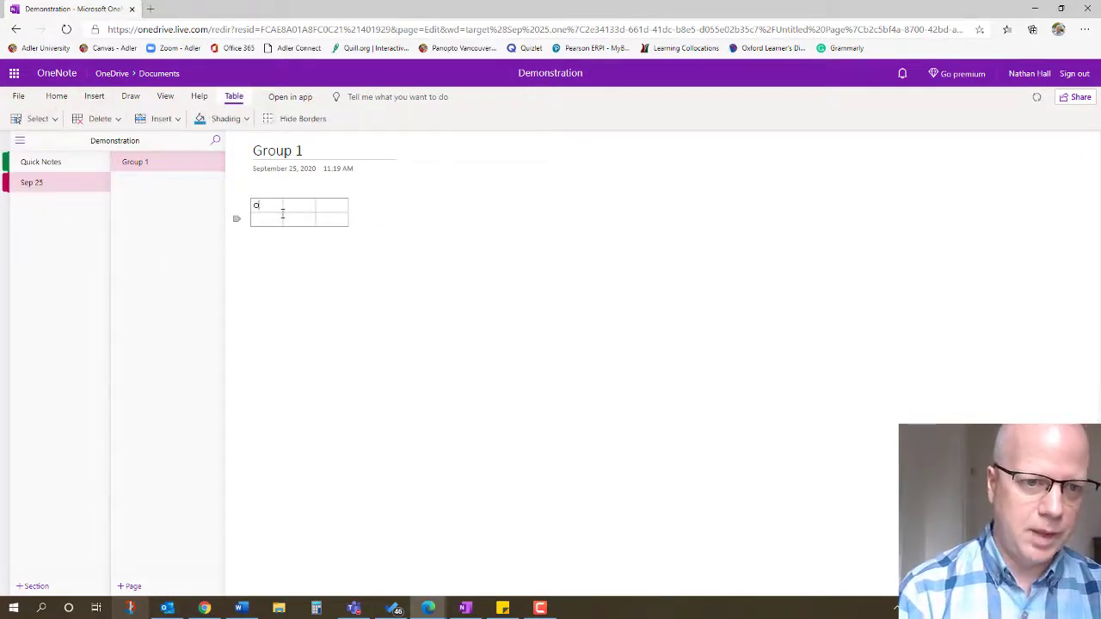
type("ne")
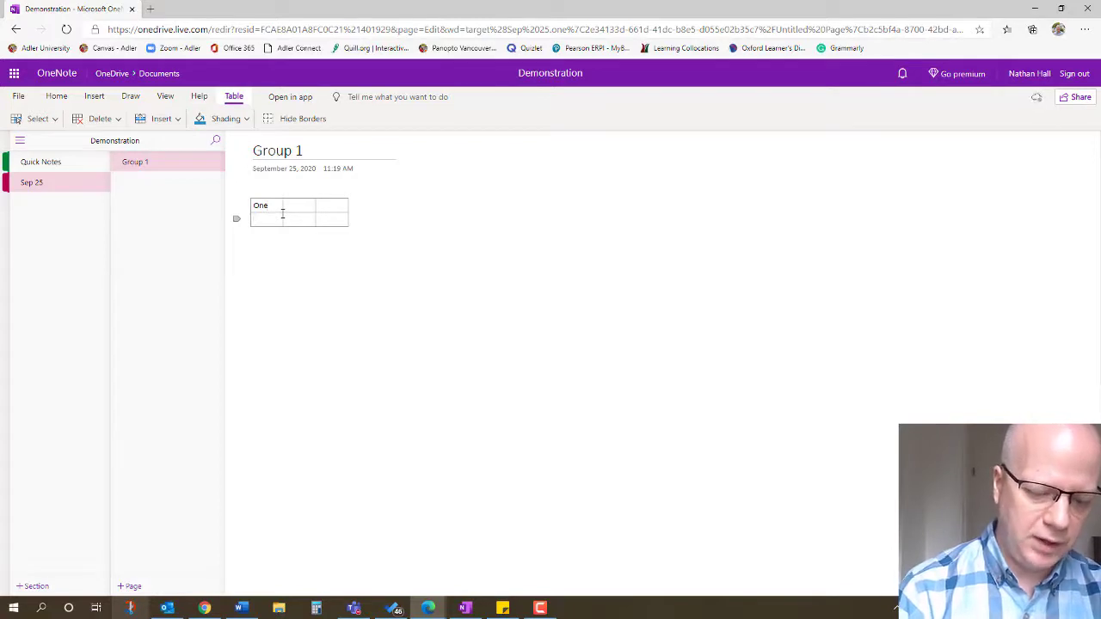
key("Down")
type("Two")
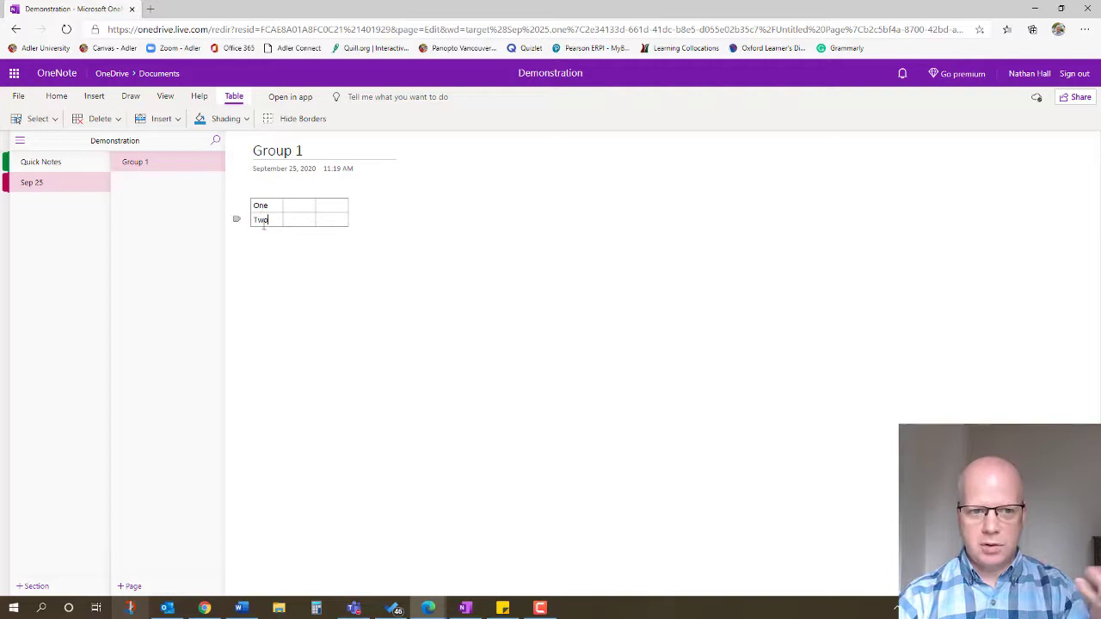
- Insert the first online picture from the Airplane category below the table
key("Down")
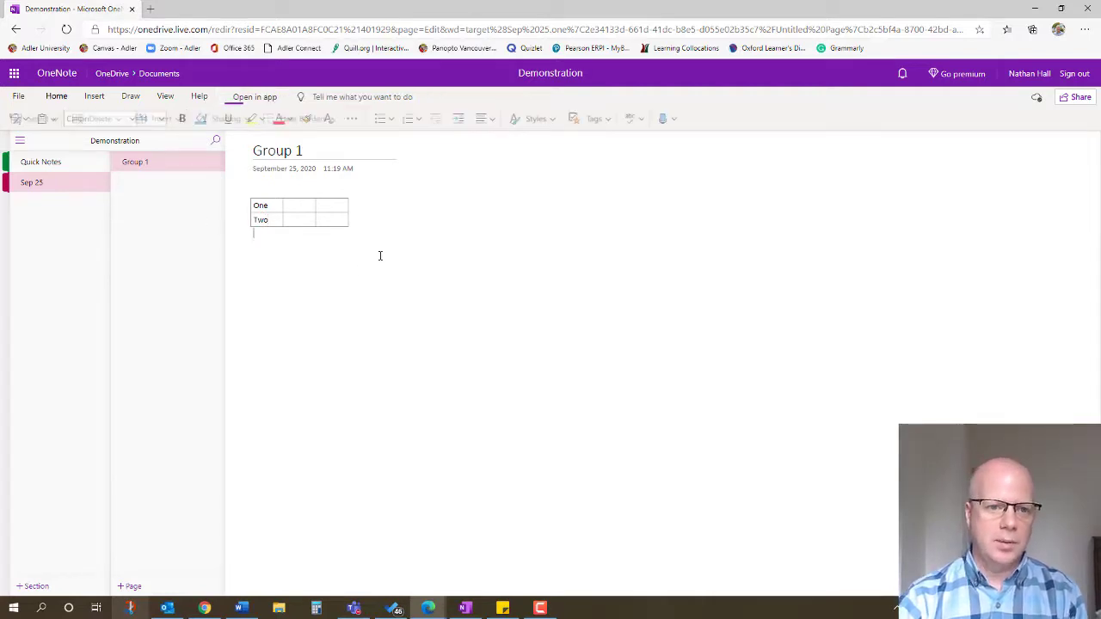
left_click(94, 96)
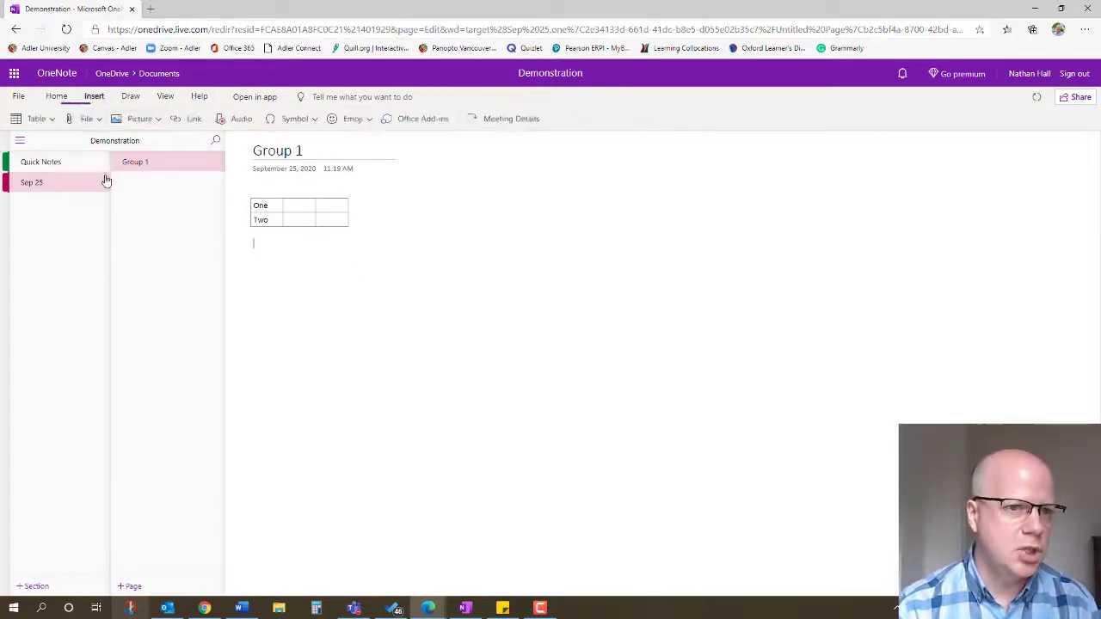
left_click(137, 118)
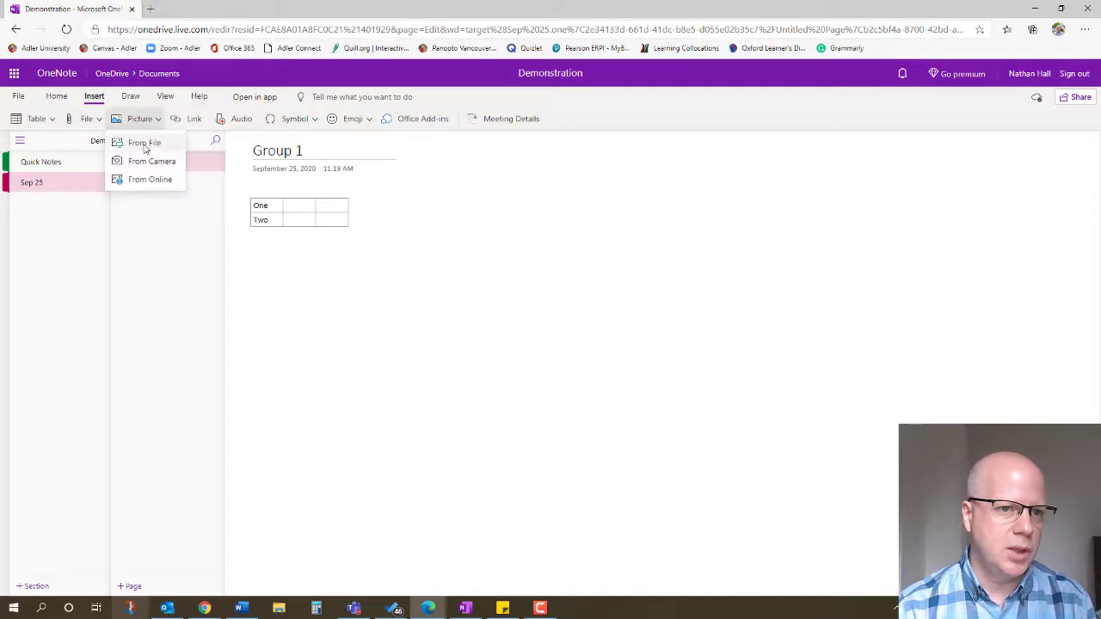
left_click(148, 179)
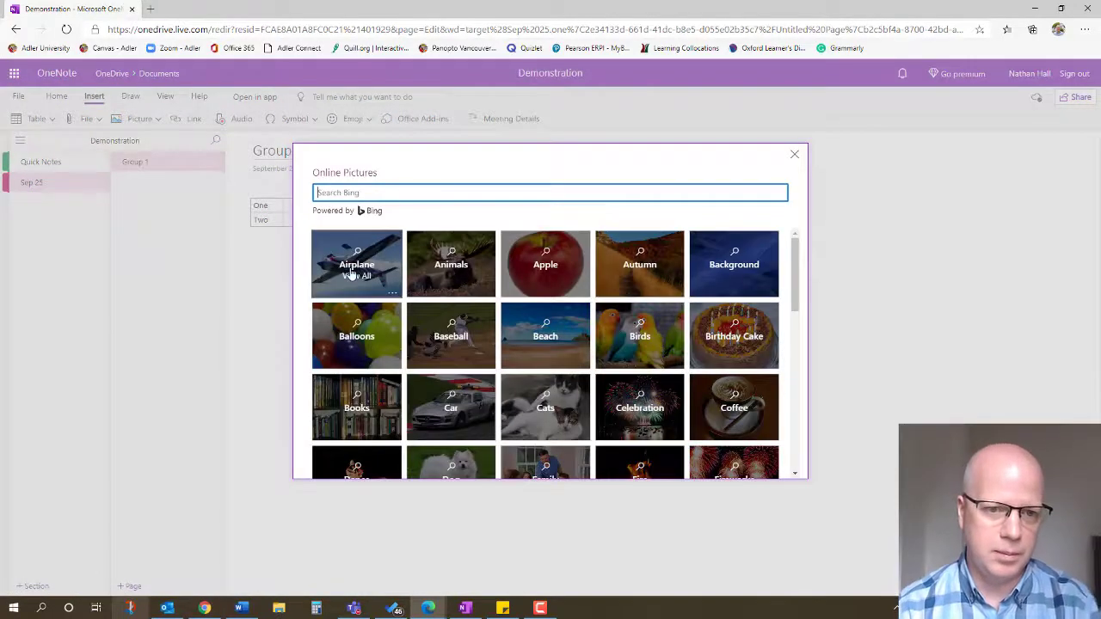
left_click(351, 269)
left_click(357, 306)
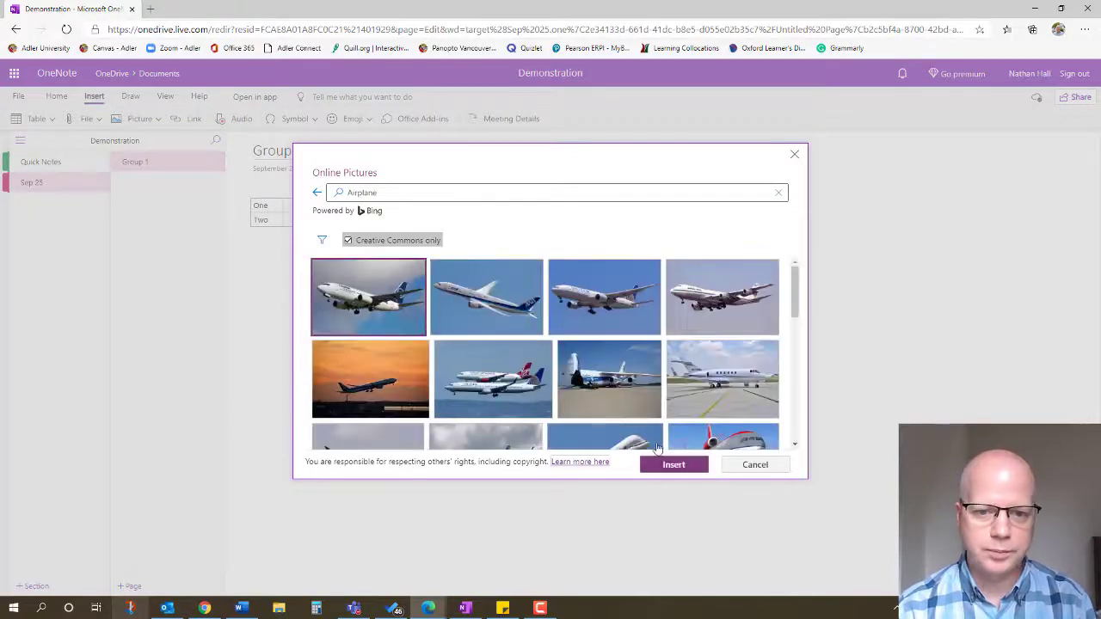
left_click(667, 465)
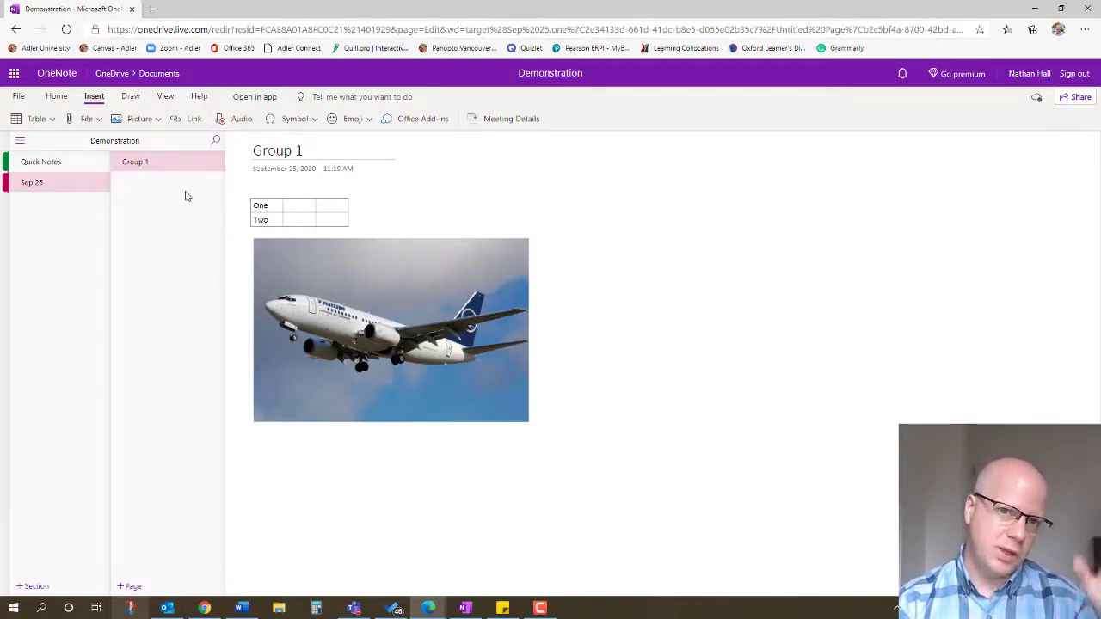
- Copy the Group 1 page and paste five duplicates of it into the Sep 25 section
right_click(163, 166)
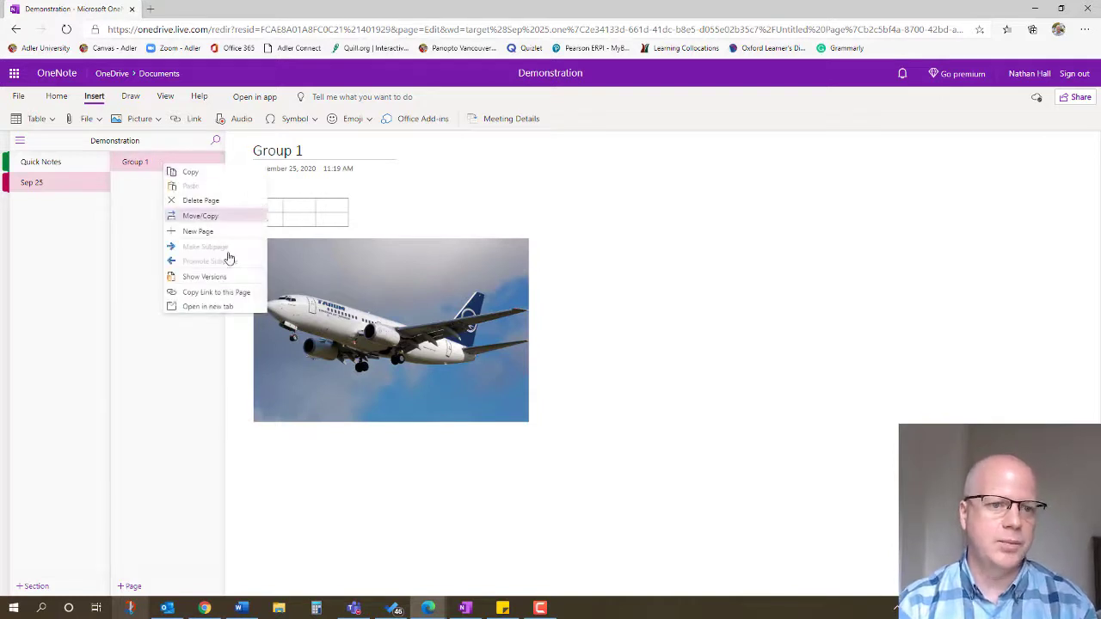
left_click(199, 173)
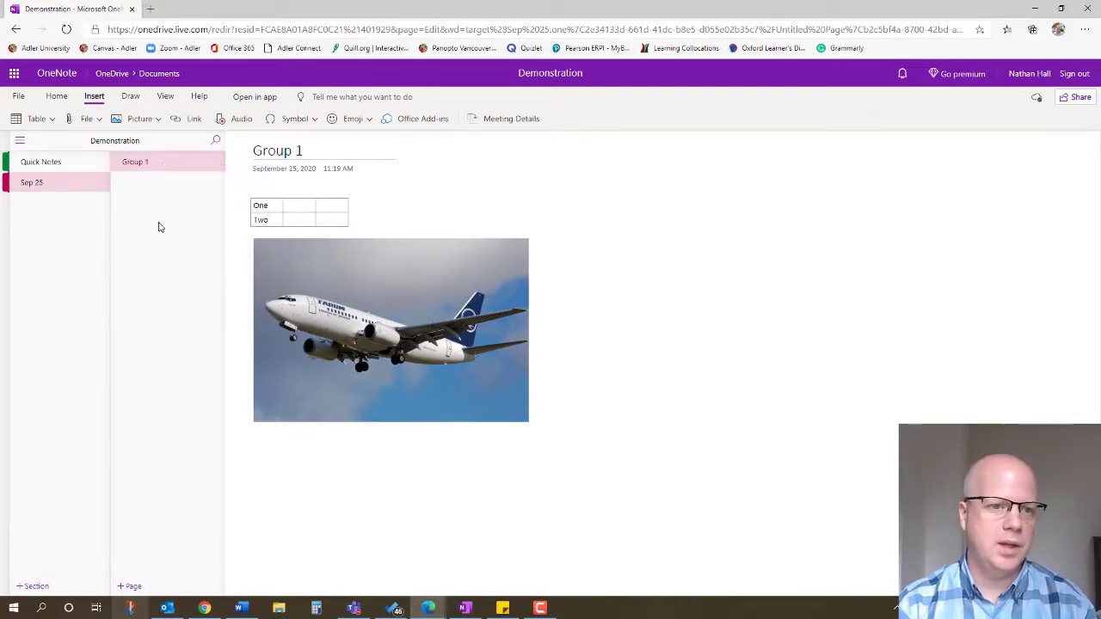
right_click(166, 291)
left_click(180, 308)
right_click(147, 285)
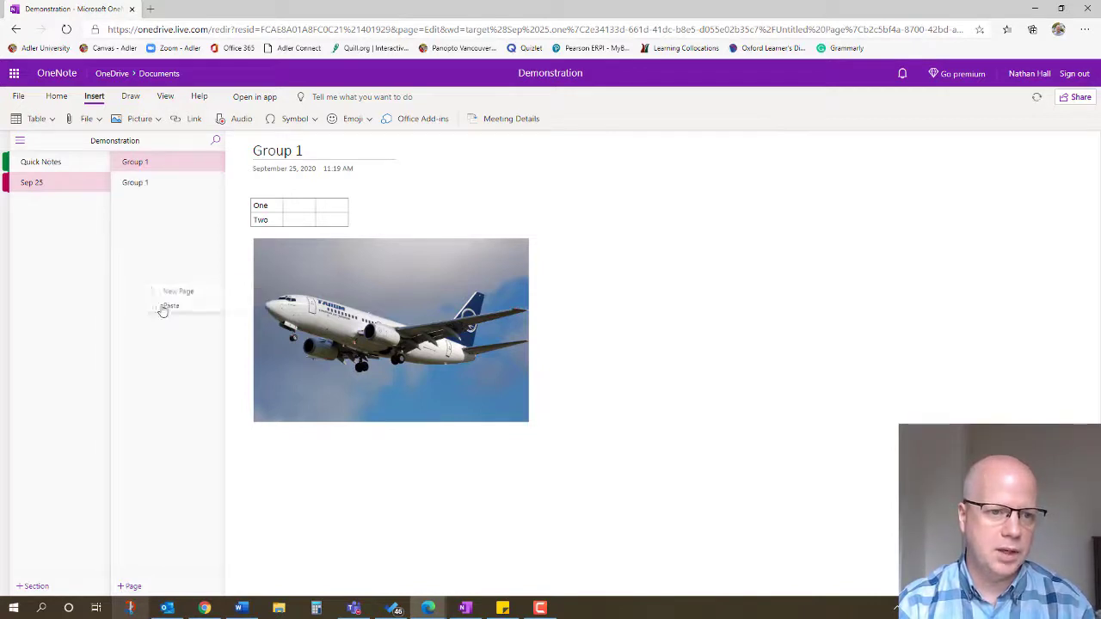
left_click(169, 310)
right_click(147, 321)
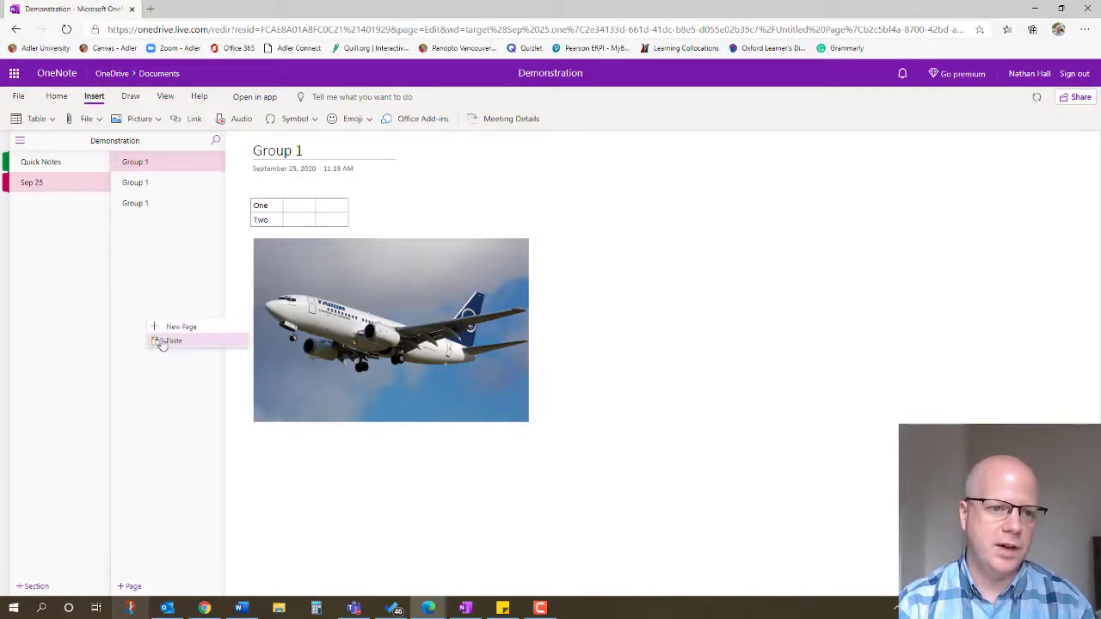
left_click(166, 342)
right_click(147, 338)
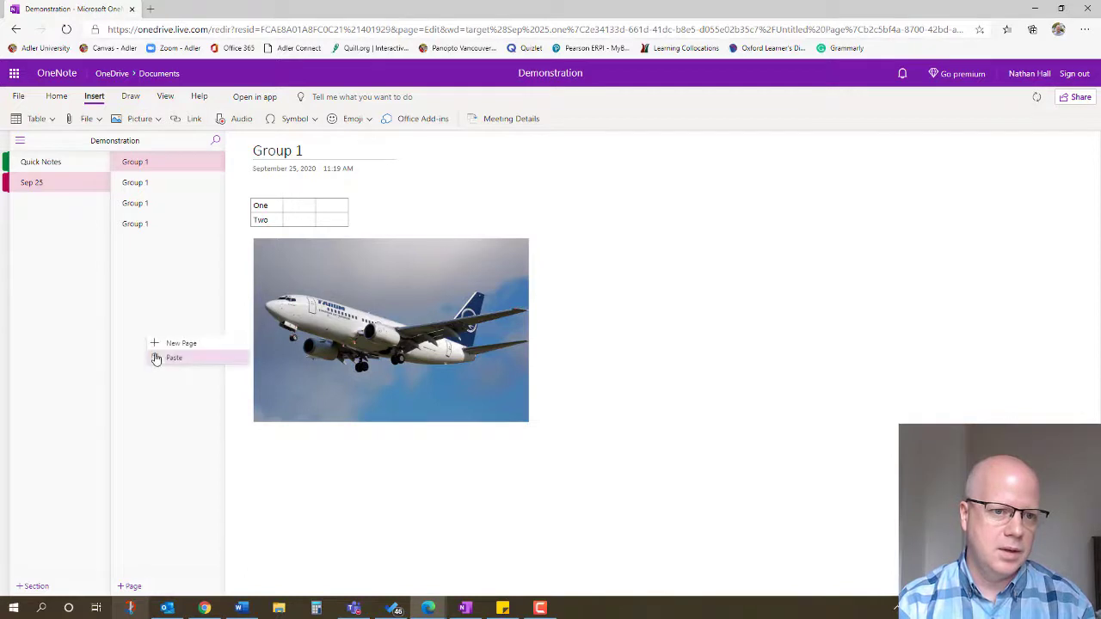
left_click(162, 360)
right_click(153, 331)
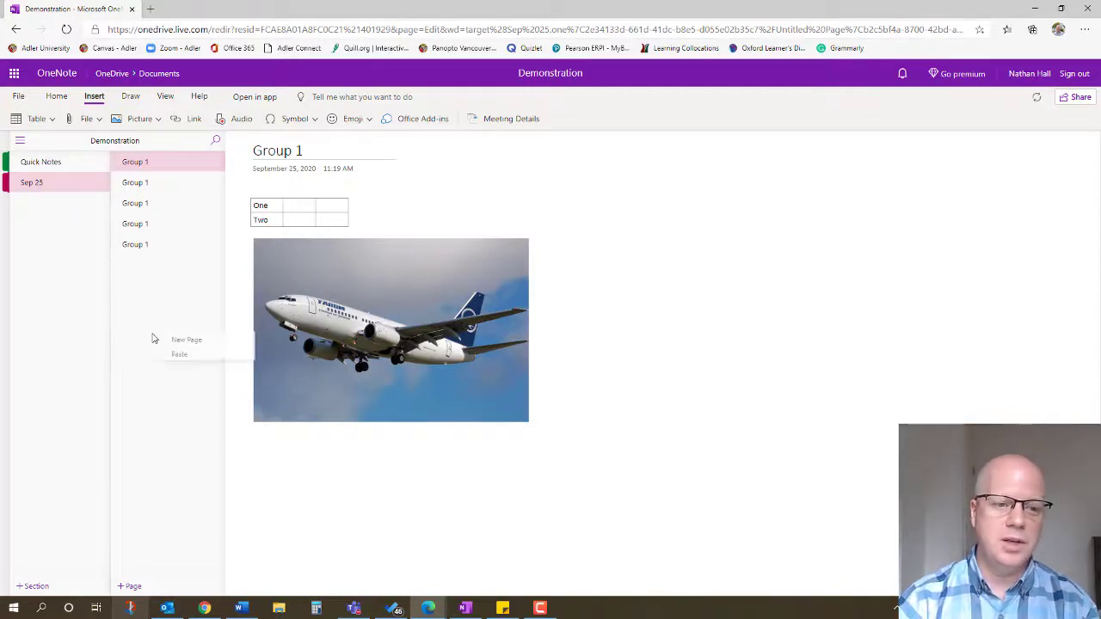
left_click(165, 360)
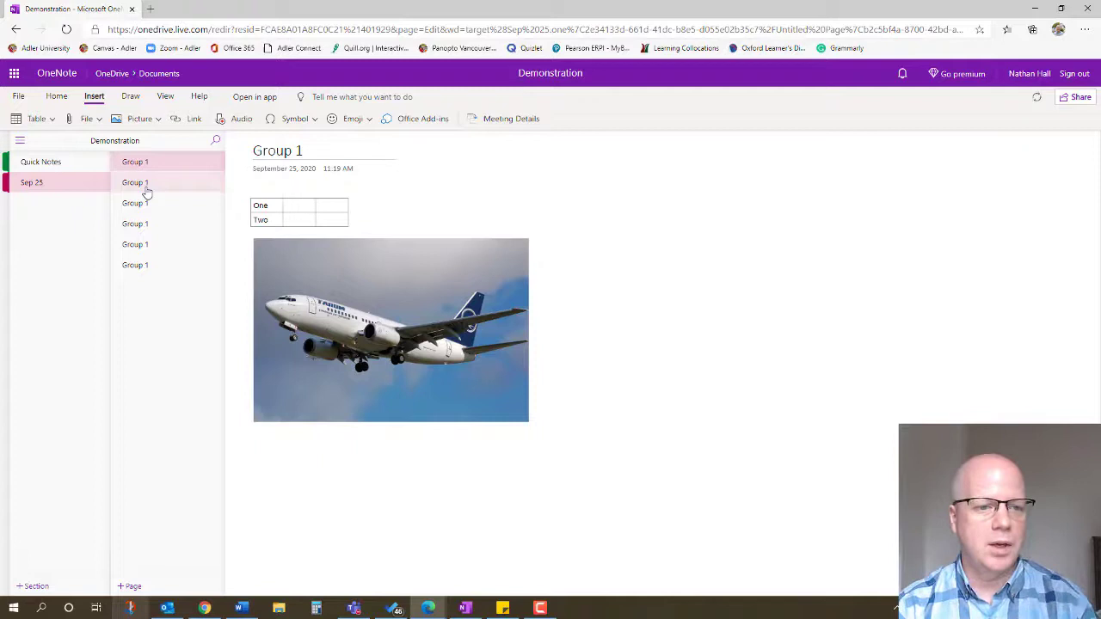
- Add a new page to the Sep 25 section and title it "Group Q&A"
left_click(130, 586)
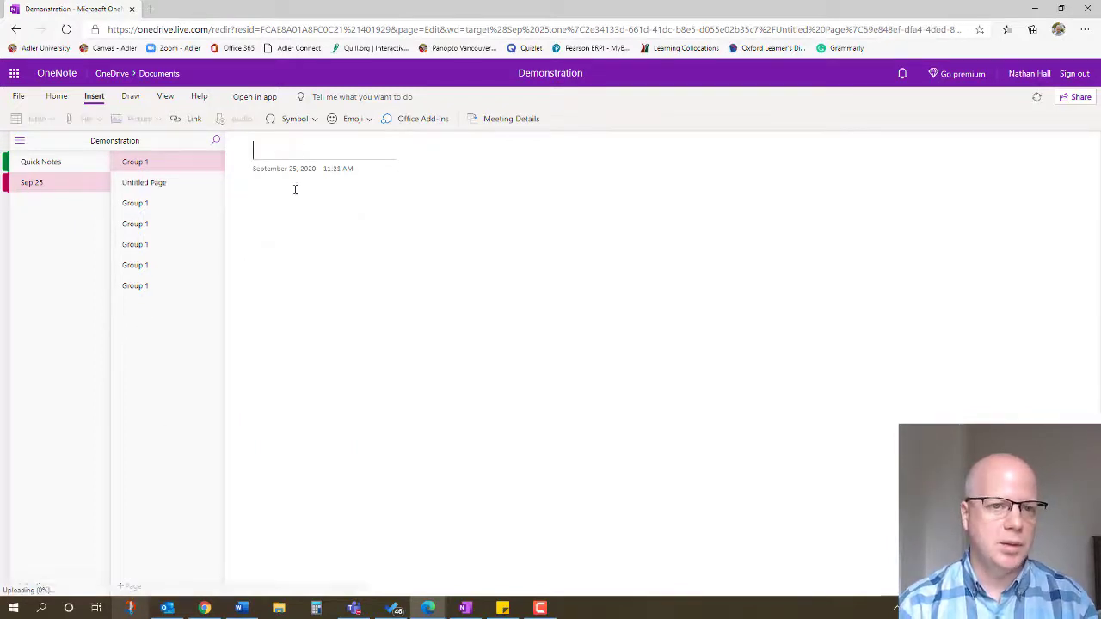
type("Group ")
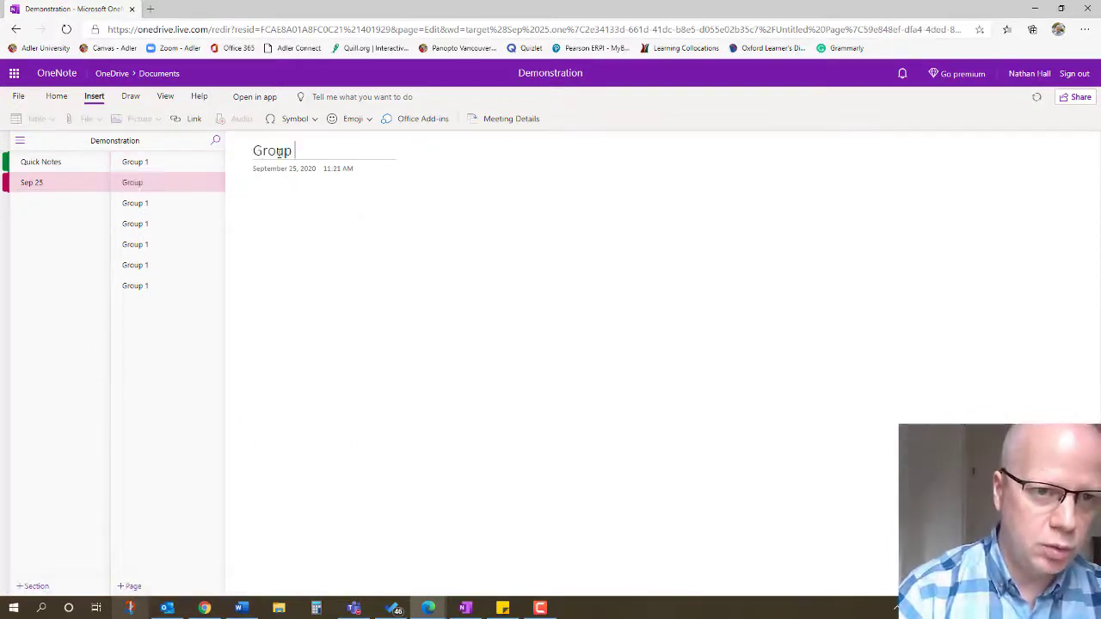
type("Q2")
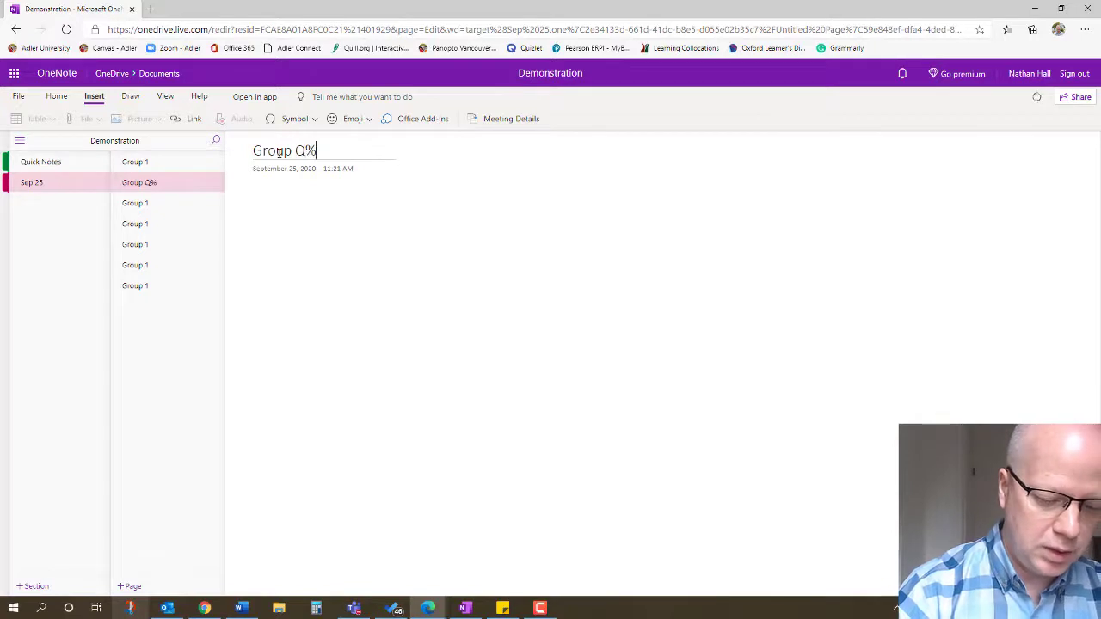
key("BackSpace")
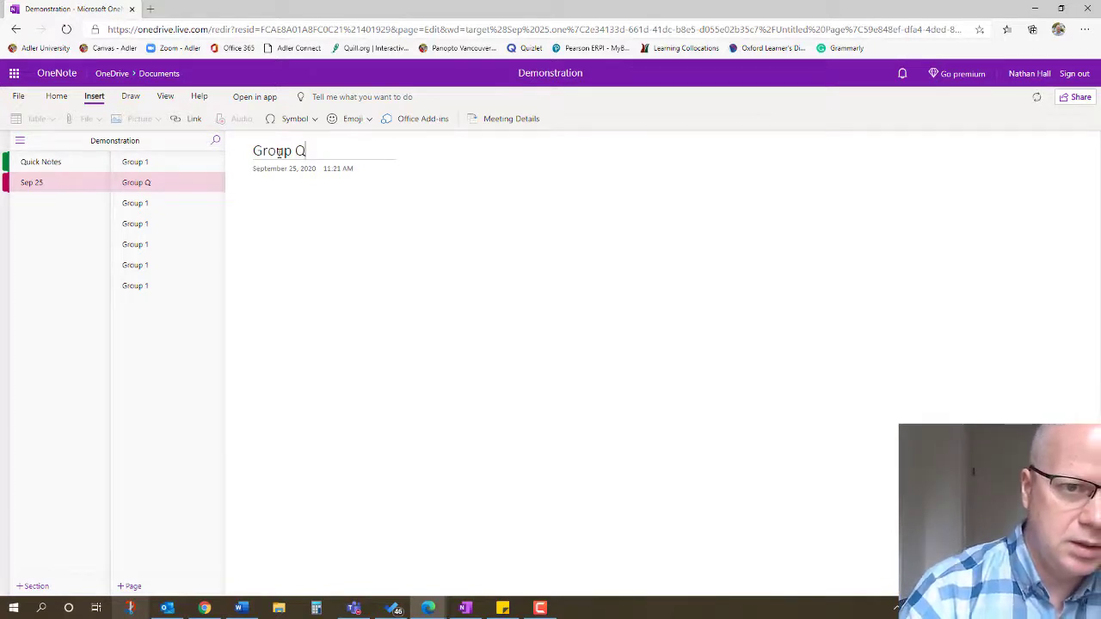
type("&S")
key("BackSpace")
type("A")
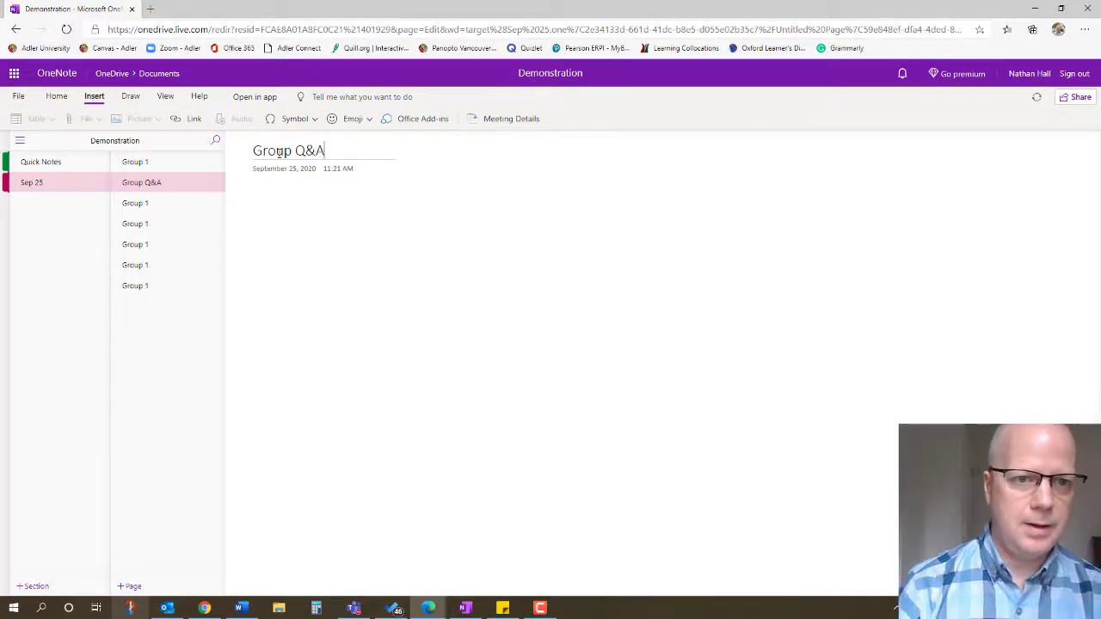
key("Return")
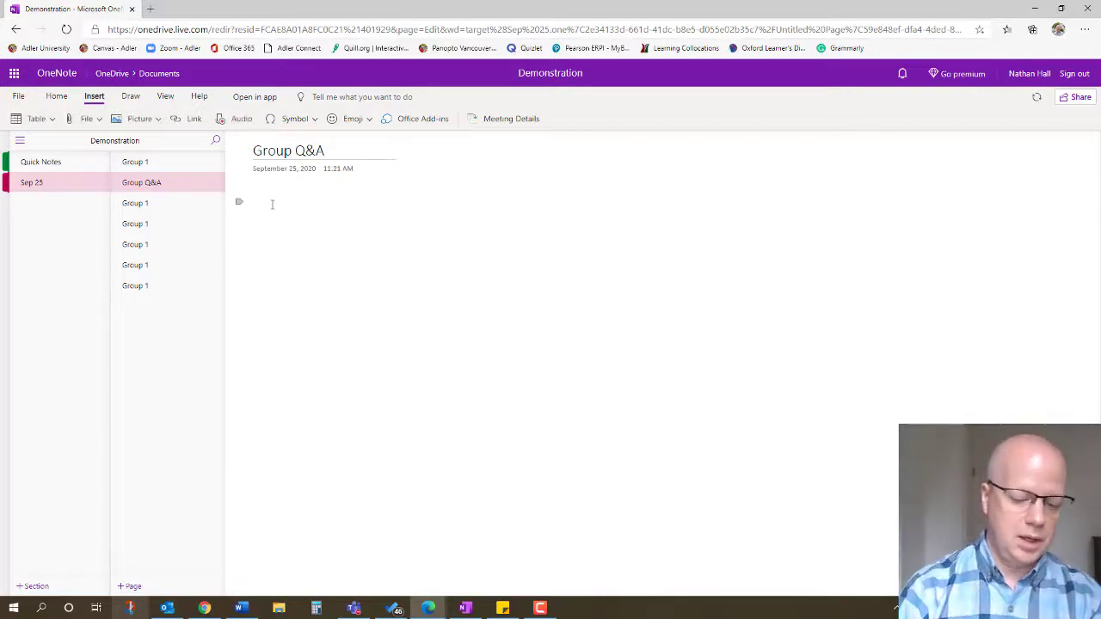
- Write "Type your questions here:" in the Group Q&A page body and move that page above Group 1 in the page order
type("Type your")
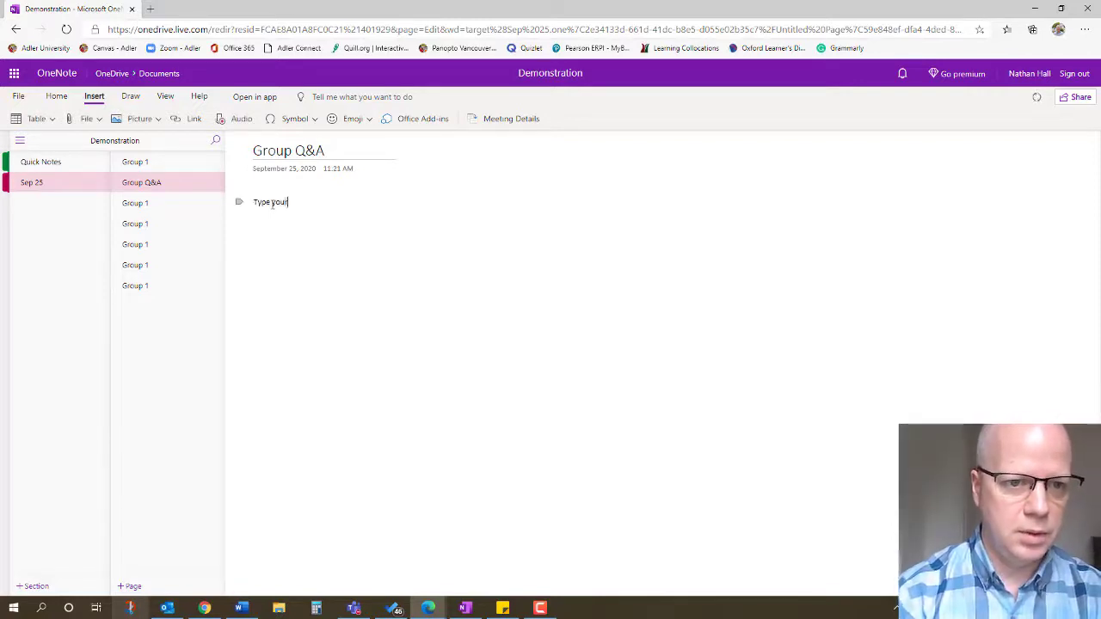
key("BackSpace")
key("BackSpace")
key("BackSpace")
key("BackSpace")
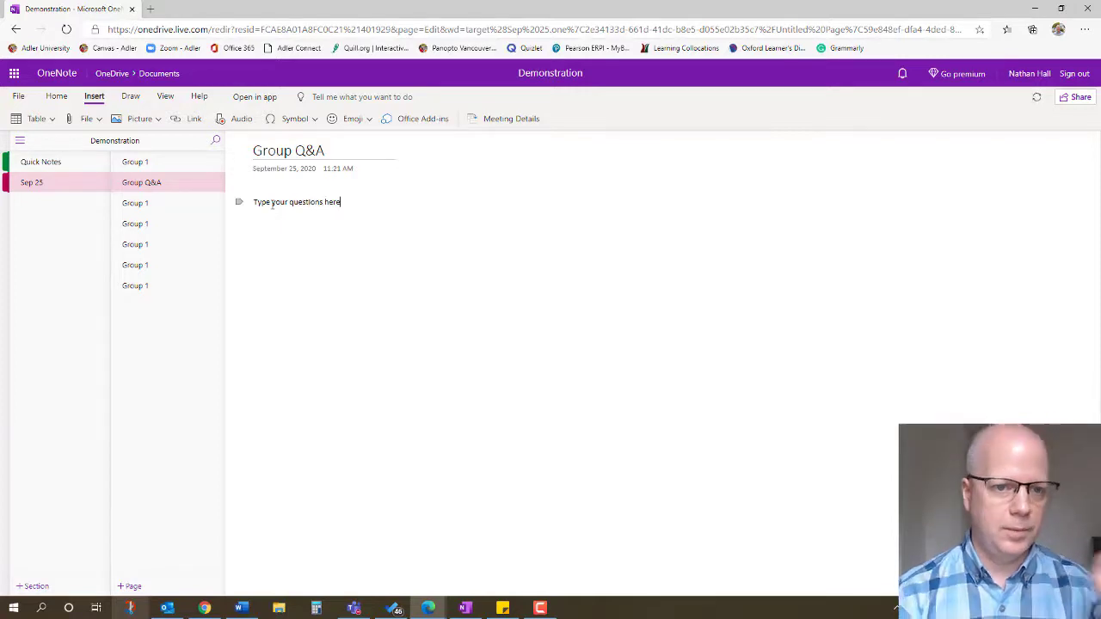
type("tions here:")
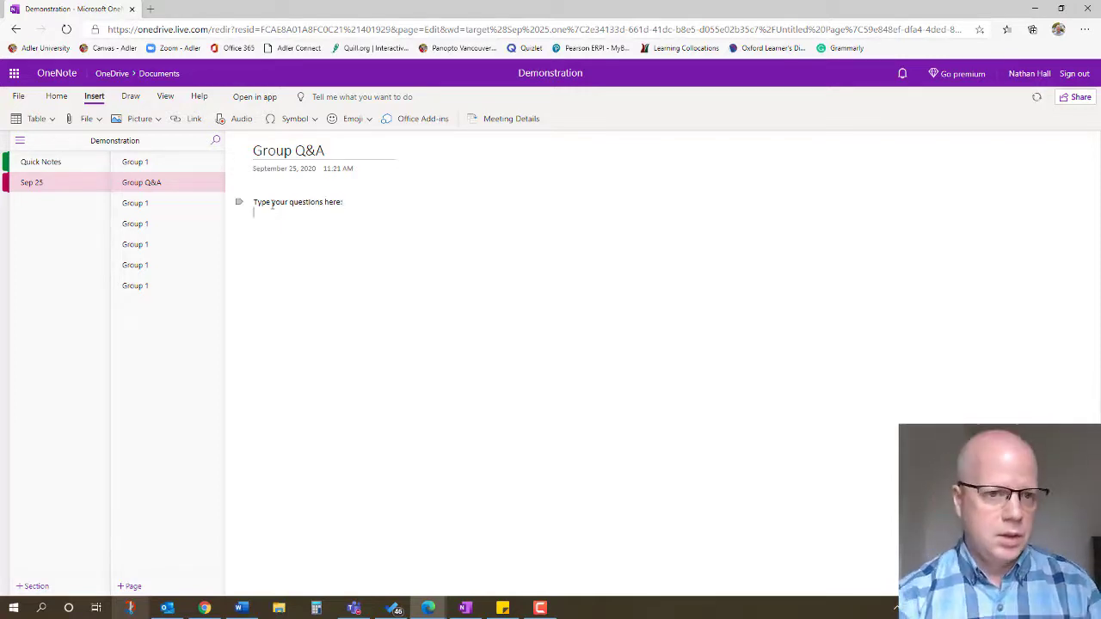
left_click_drag(134, 184, 134, 162)
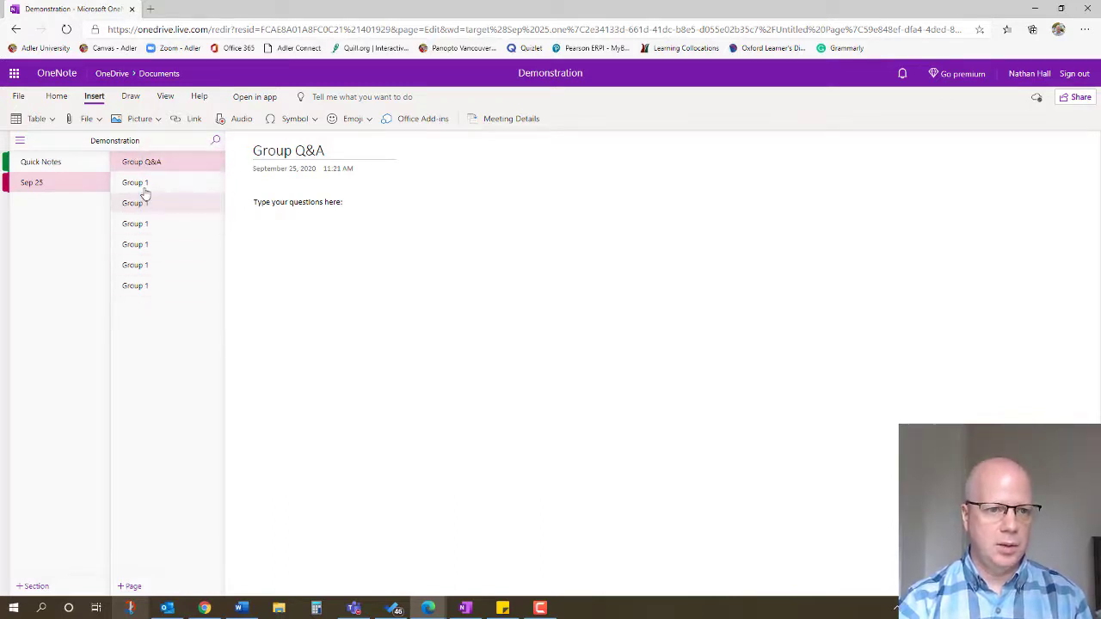
- Retitle the first three duplicates of the Group 1 page as "Group 2", "Group 3" and "Group 4"
left_click(141, 205)
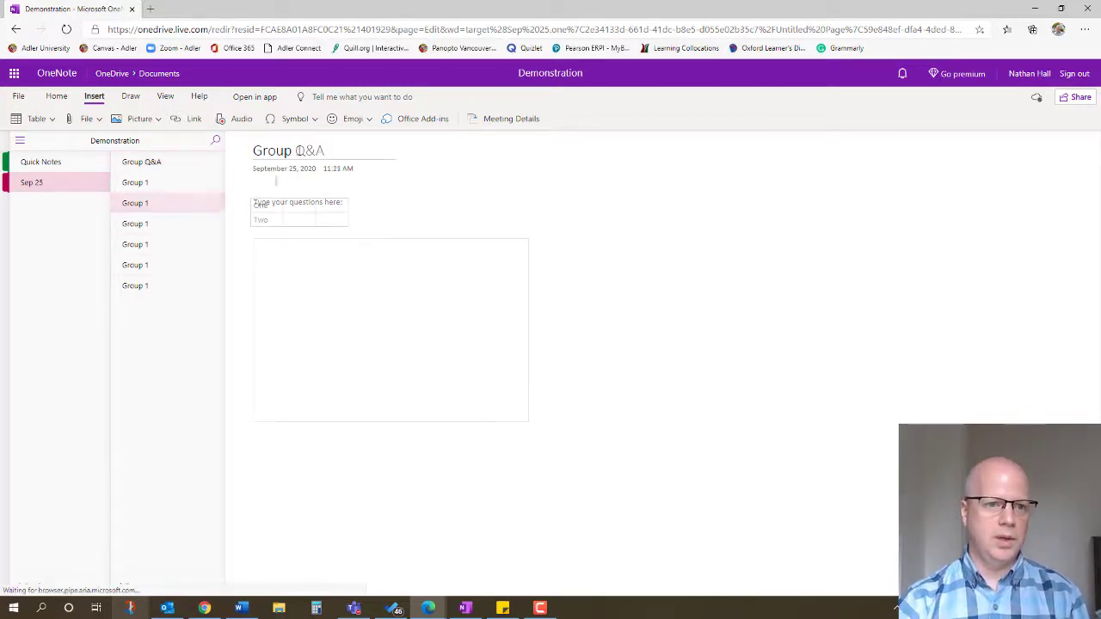
left_click(314, 152)
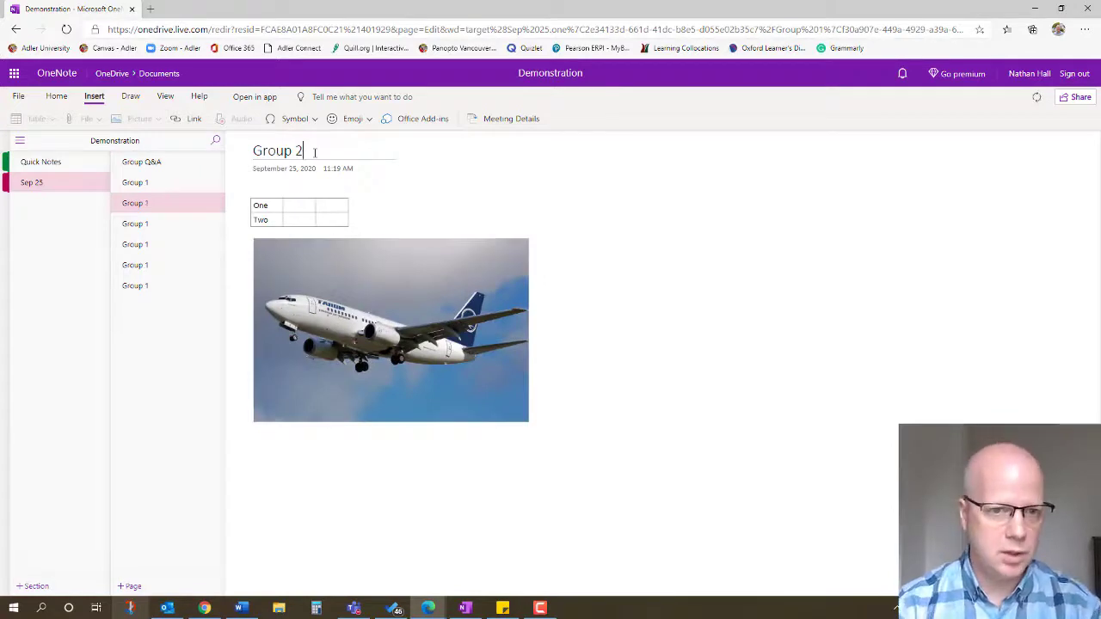
left_click(157, 225)
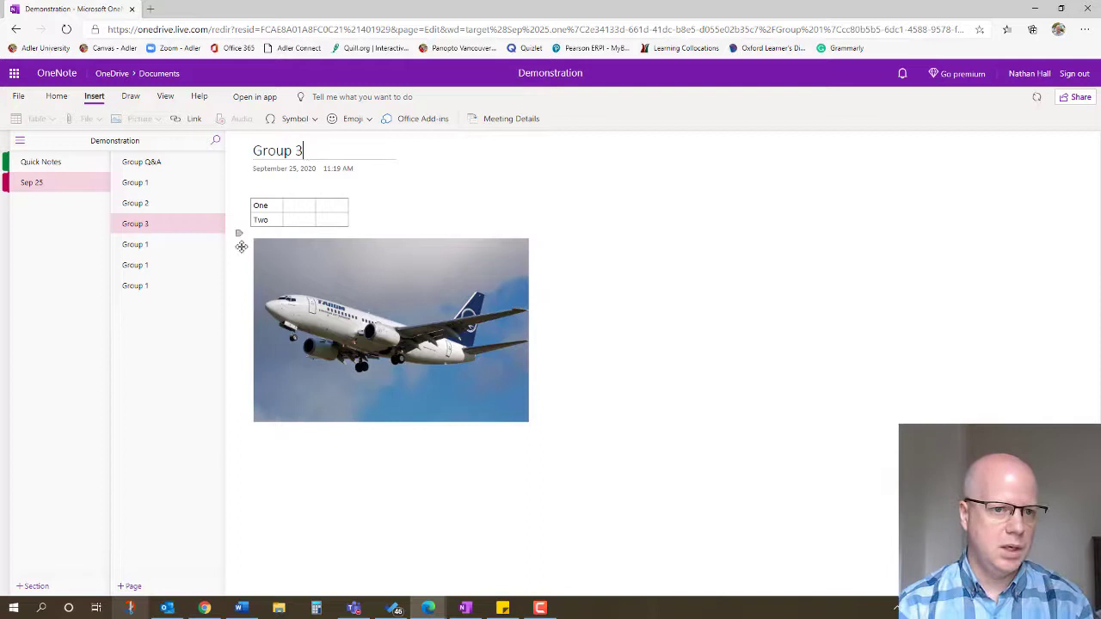
left_click(181, 246)
left_click(318, 149)
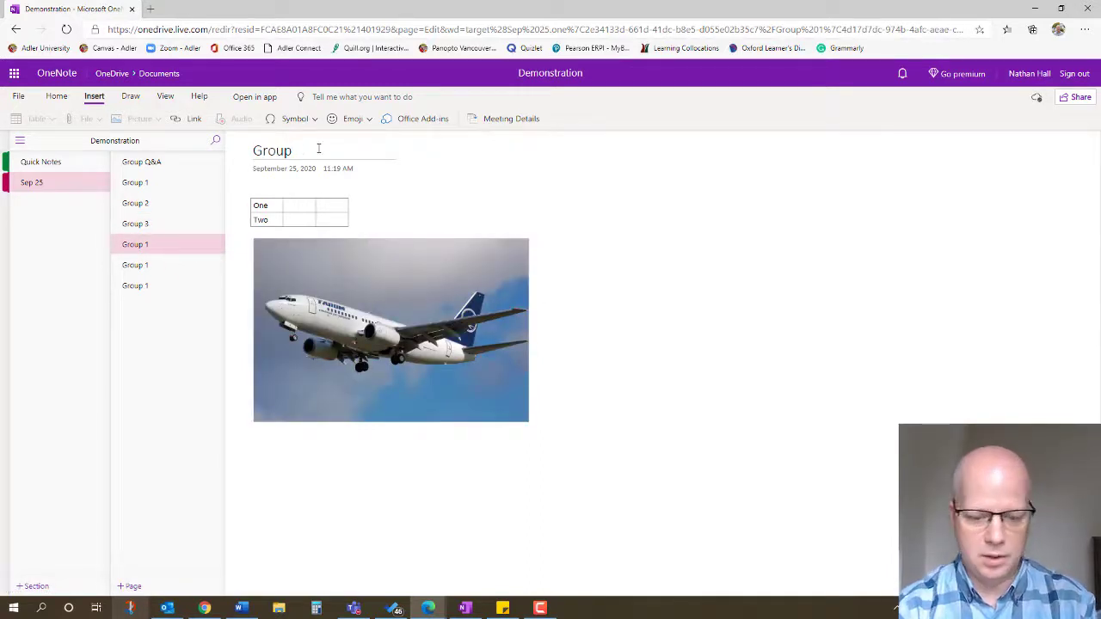
type("4")
- Retitle the last two duplicates of the Group 1 page as "Group 5" and "Group 6"
left_click(172, 272)
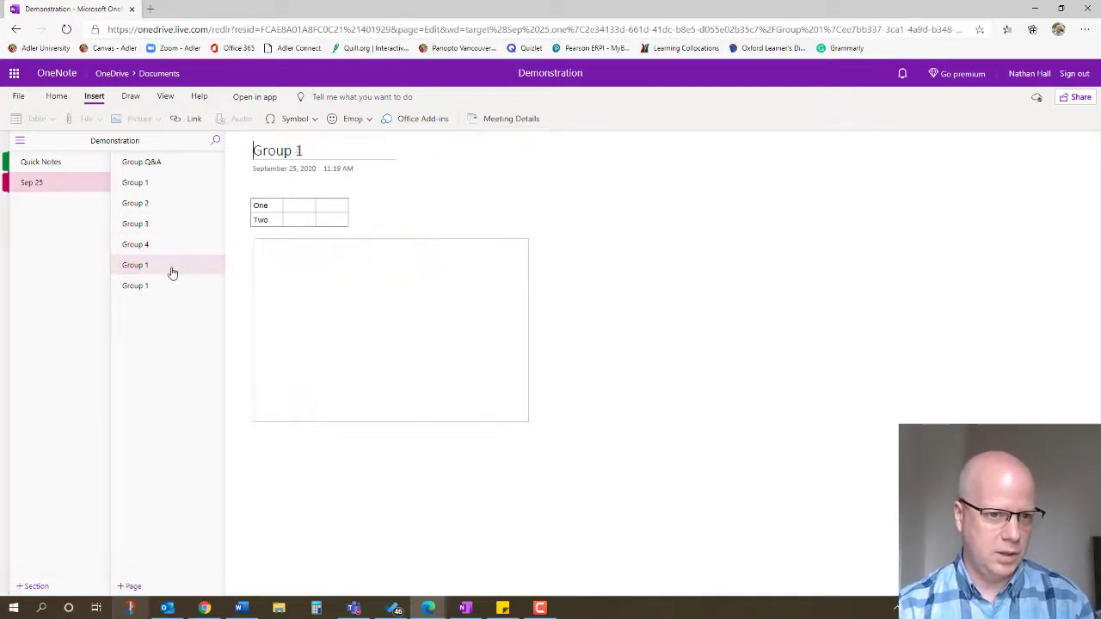
left_click(318, 152)
key("BackSpace")
type("5")
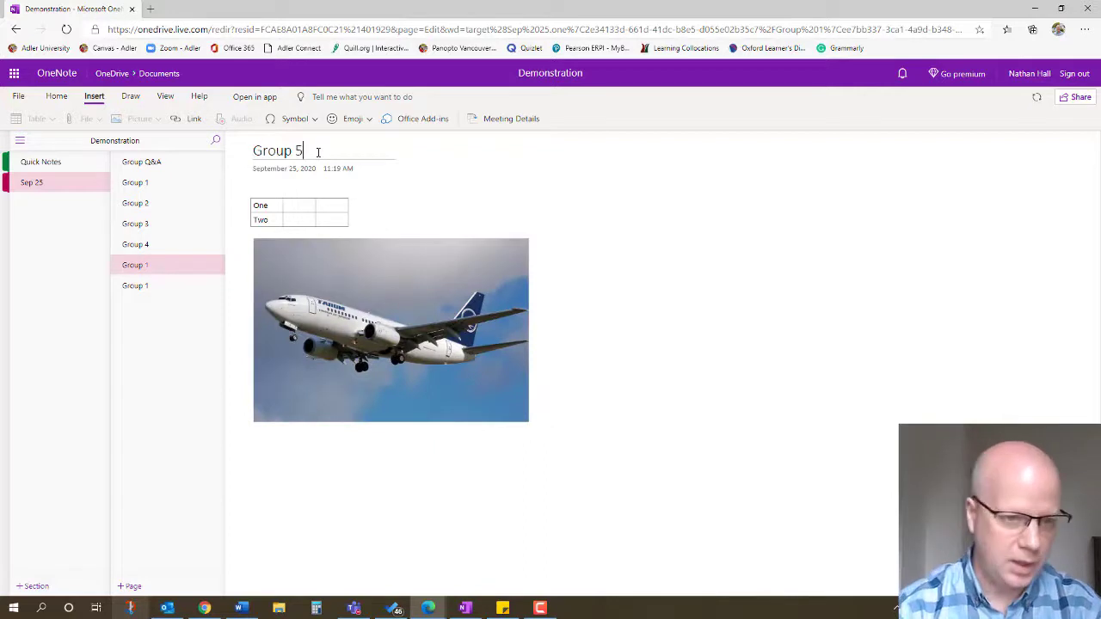
left_click(142, 287)
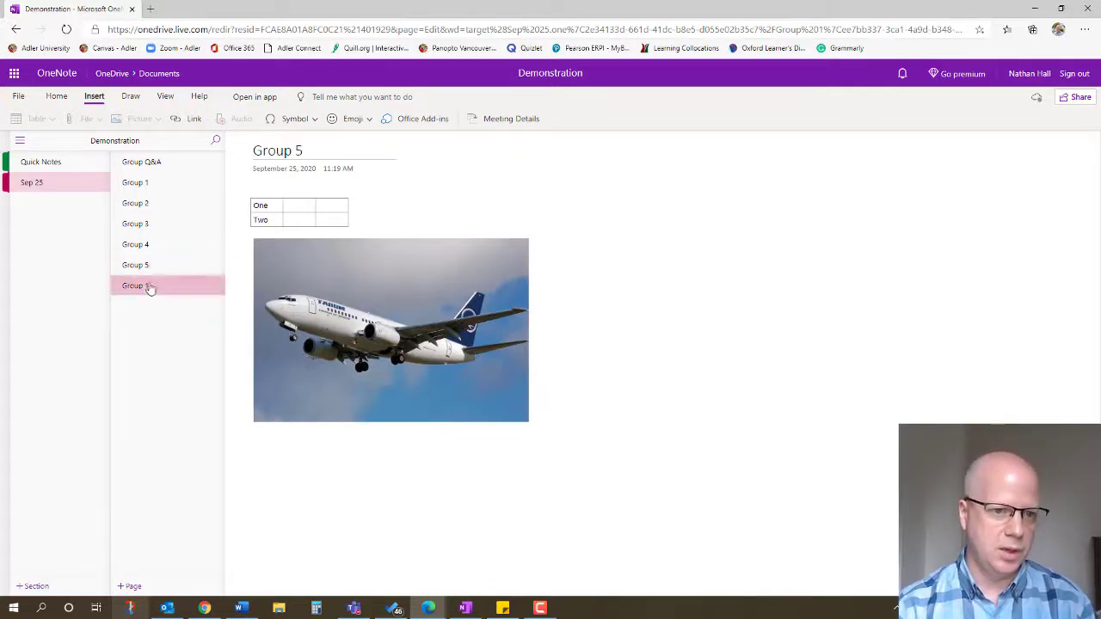
left_click(326, 152)
key("BackSpace")
type("6")
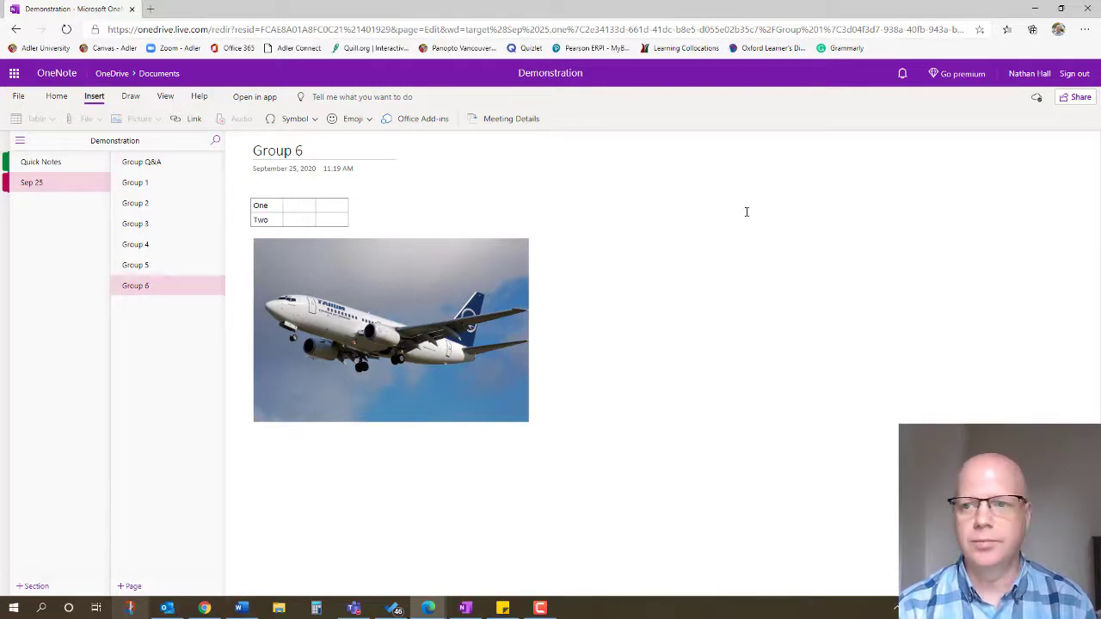
- Open sharing for the Demonstration notebook and review its link settings for editing, expiration date and password without changing them
left_click(1077, 98)
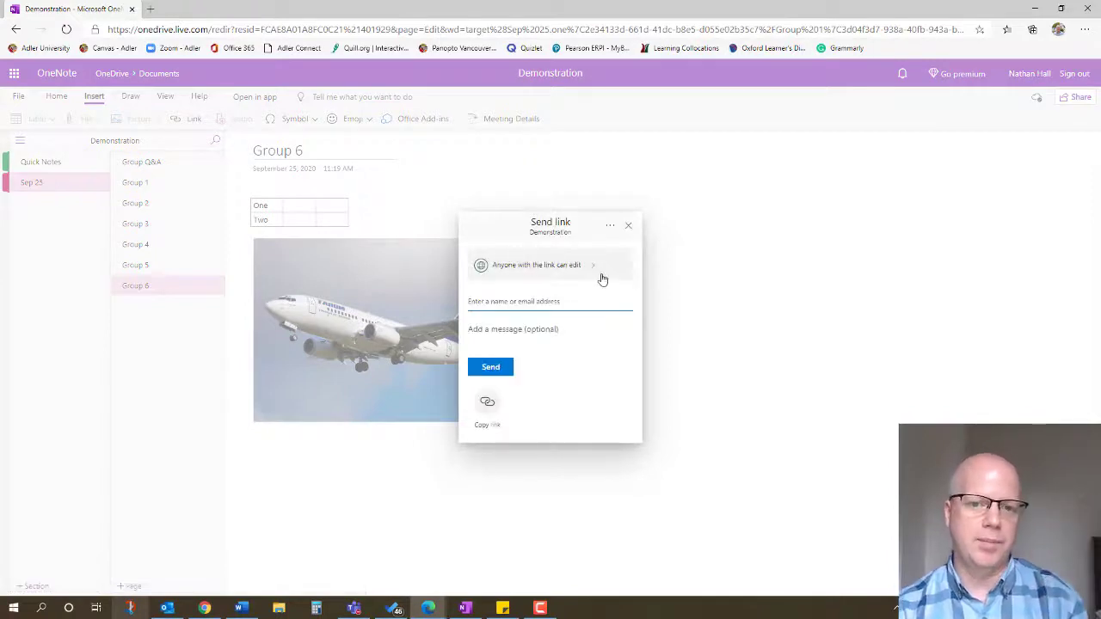
left_click(521, 267)
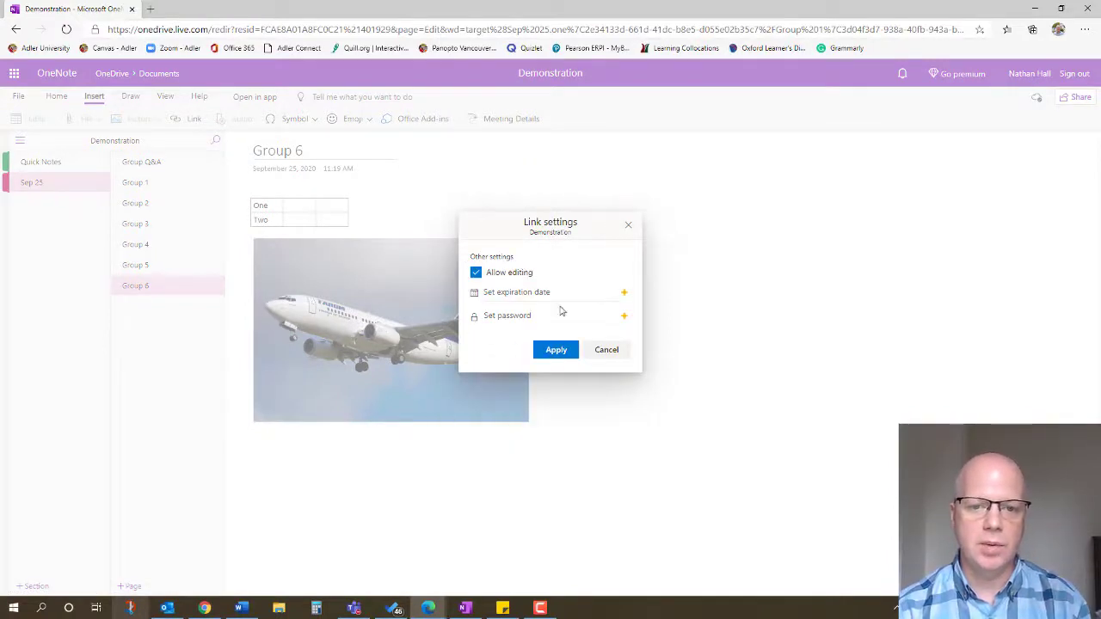
left_click(604, 350)
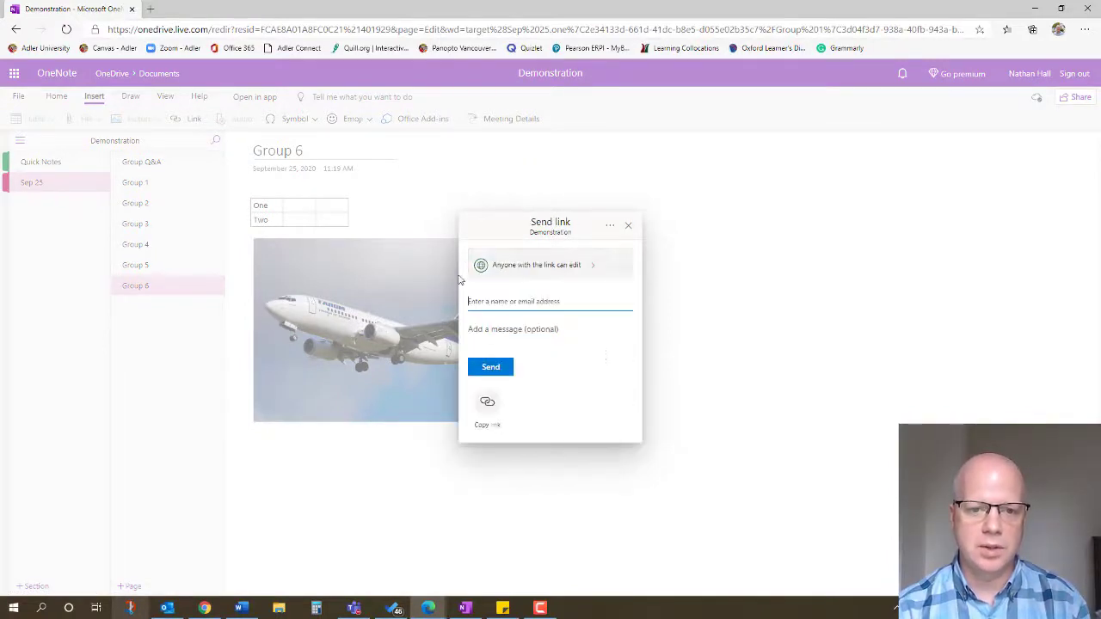
left_click(573, 270)
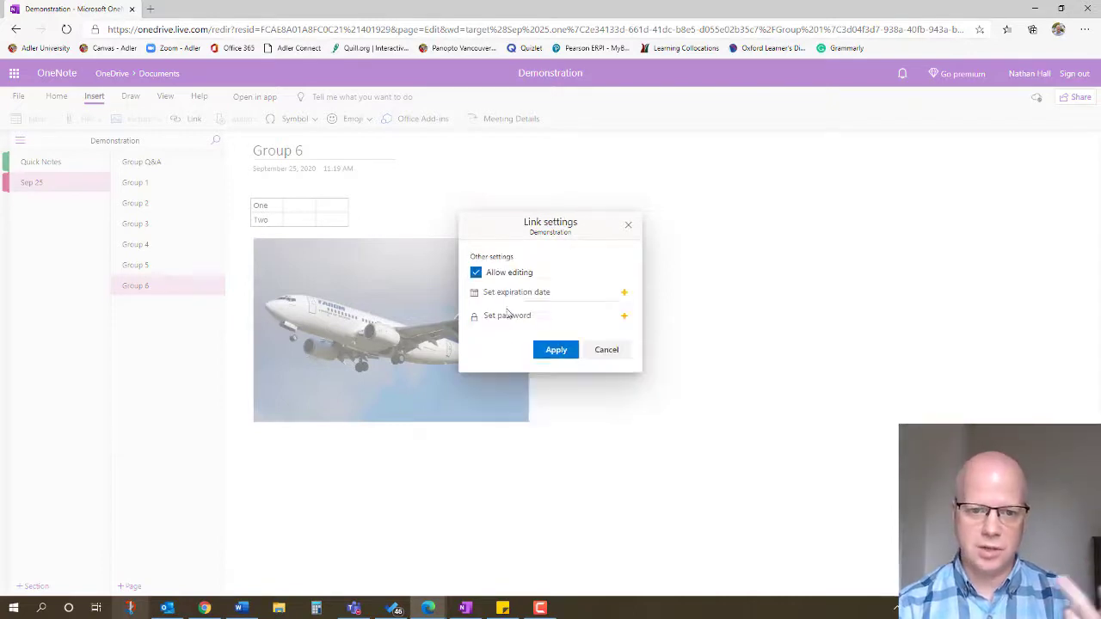
left_click(595, 349)
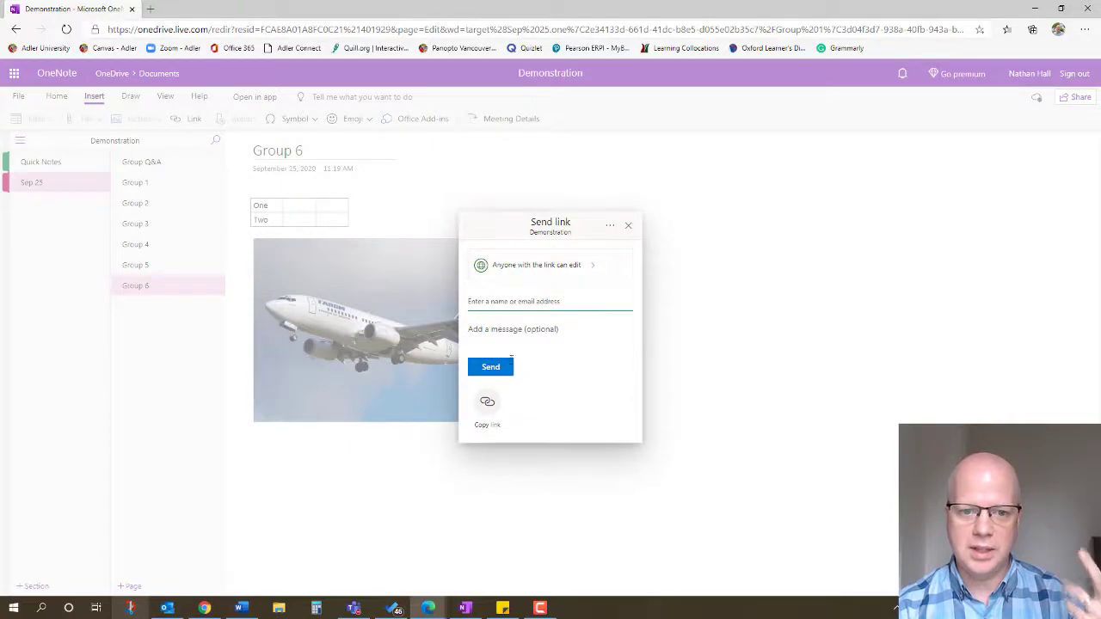
- Copy the notebook's sharing link that lets anyone with the link edit, and close the sharing dialog
left_click(488, 405)
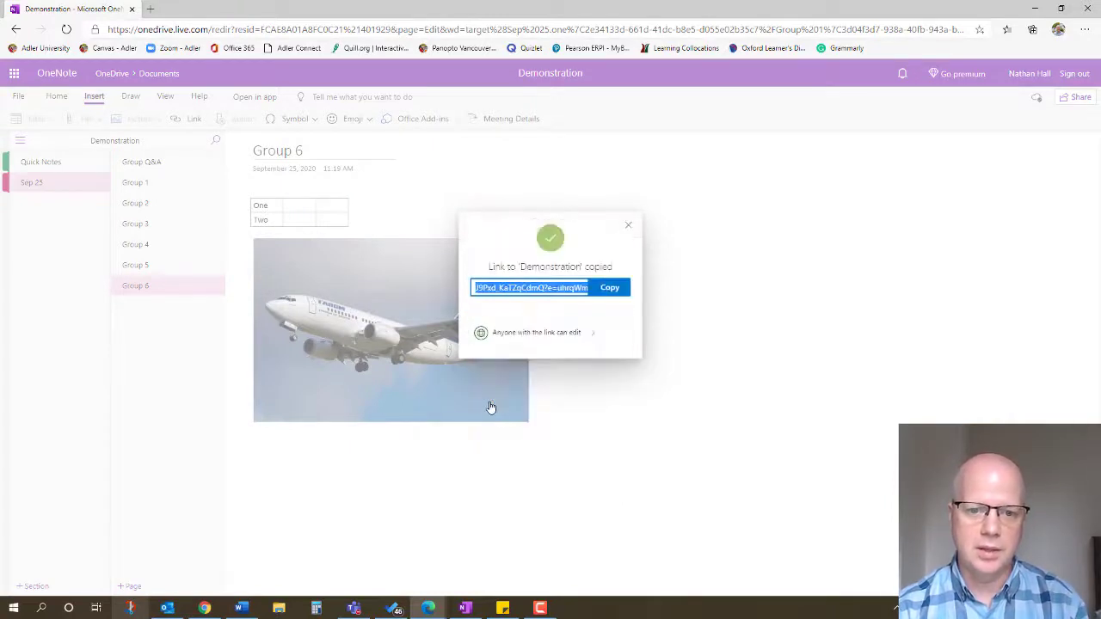
left_click(613, 293)
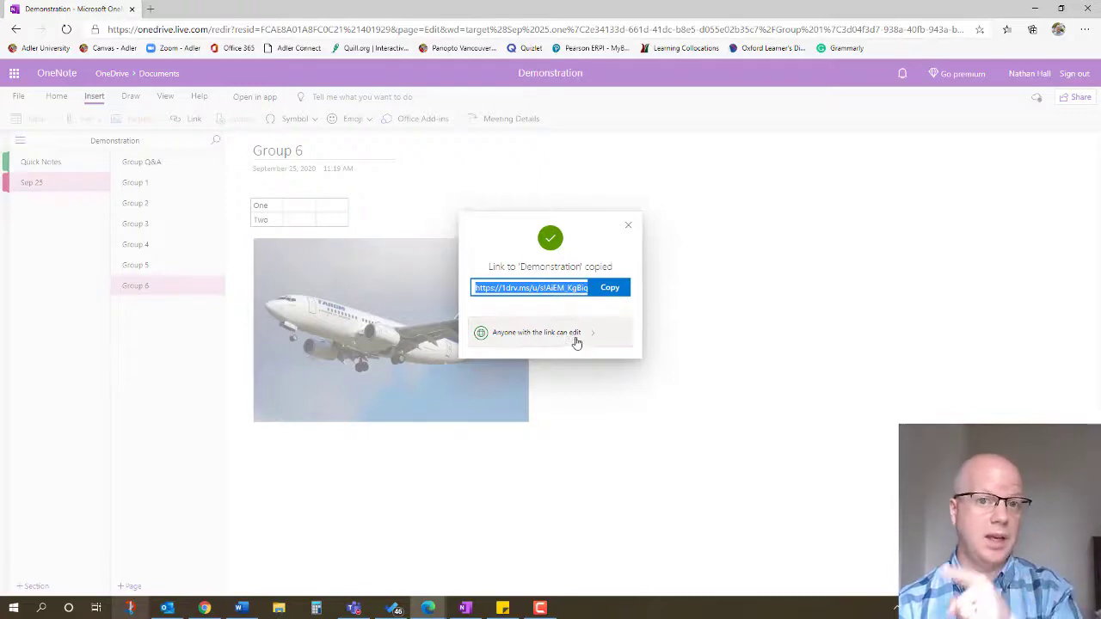
left_click(628, 225)
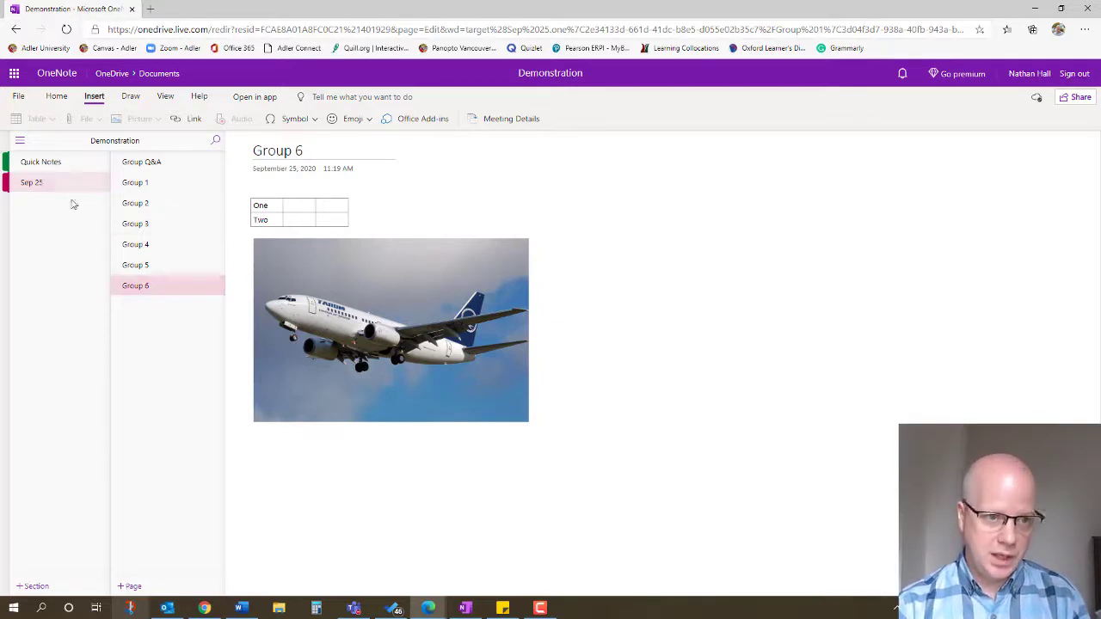
- On the Group 3 page, enter the sample text "sdafasdf" in the table cell beside "One"
left_click(136, 228)
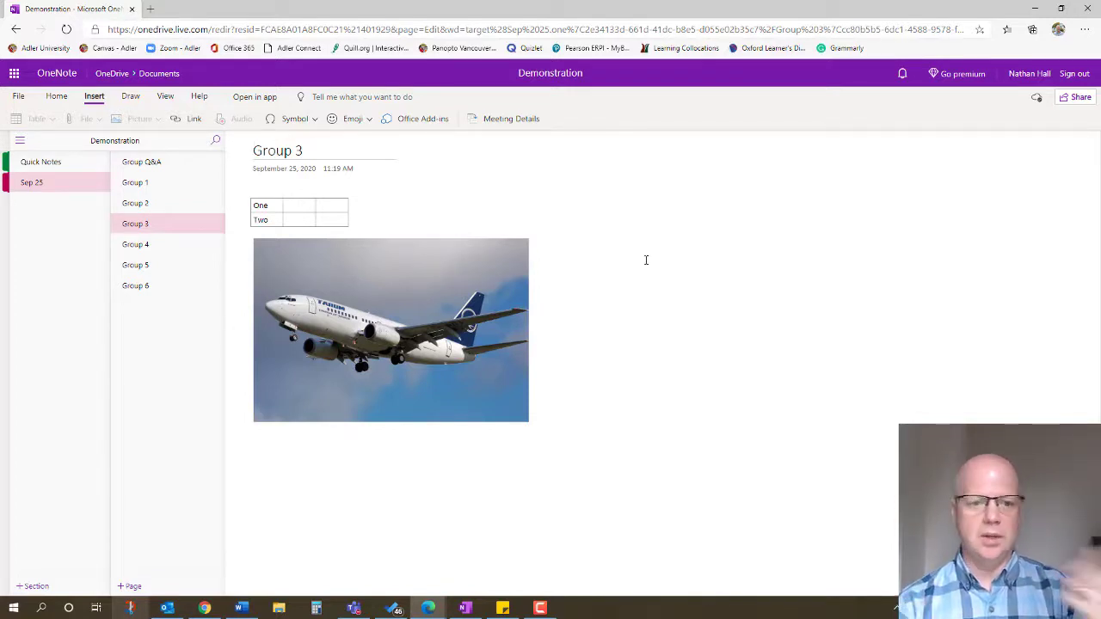
left_click(301, 205)
type("sdafasdf")
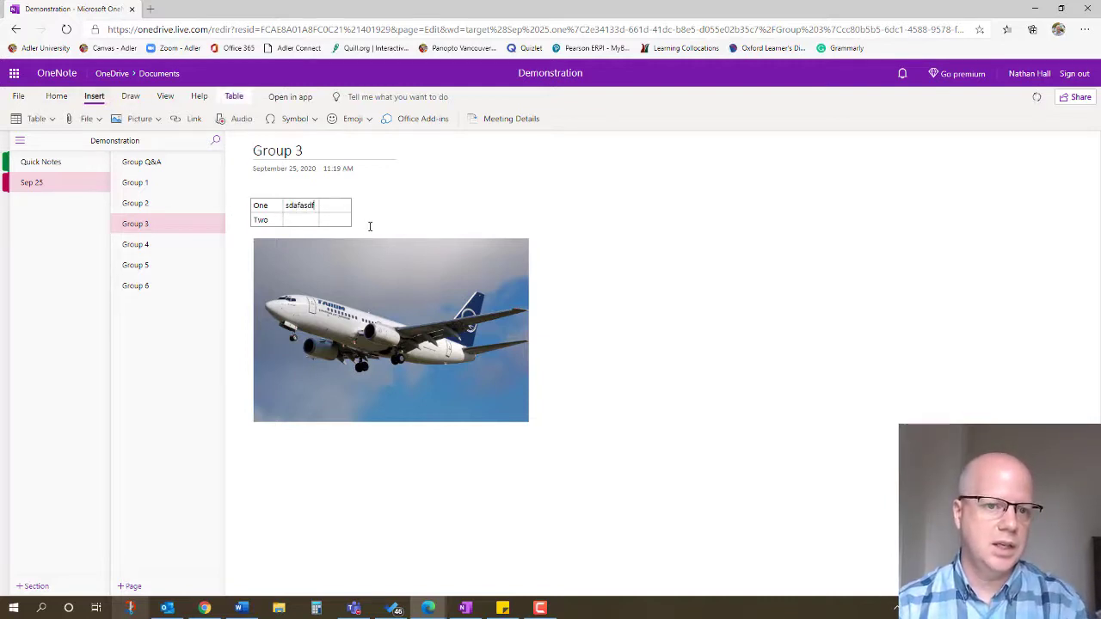
- Enter the sample text "sadf" in the Group 3 table cell beside "Two"
left_click(309, 216)
type("sadf")
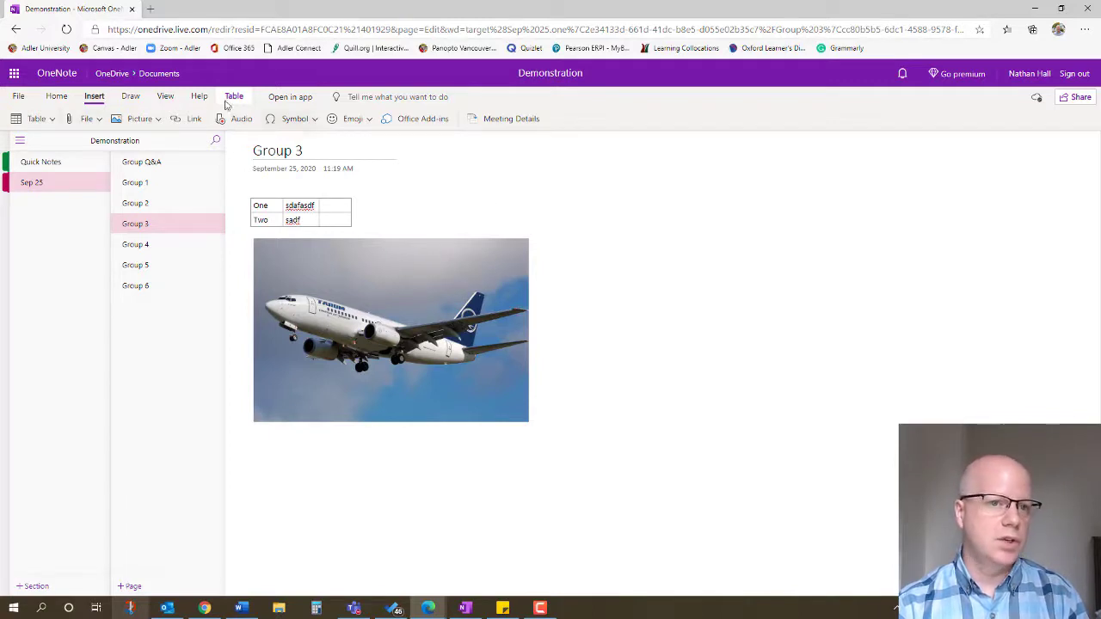
- Draw on the airplane picture with the pen: a black line at the nose, a black arrow to the fuselage and a red circle around the tail
left_click(130, 96)
left_click(83, 119)
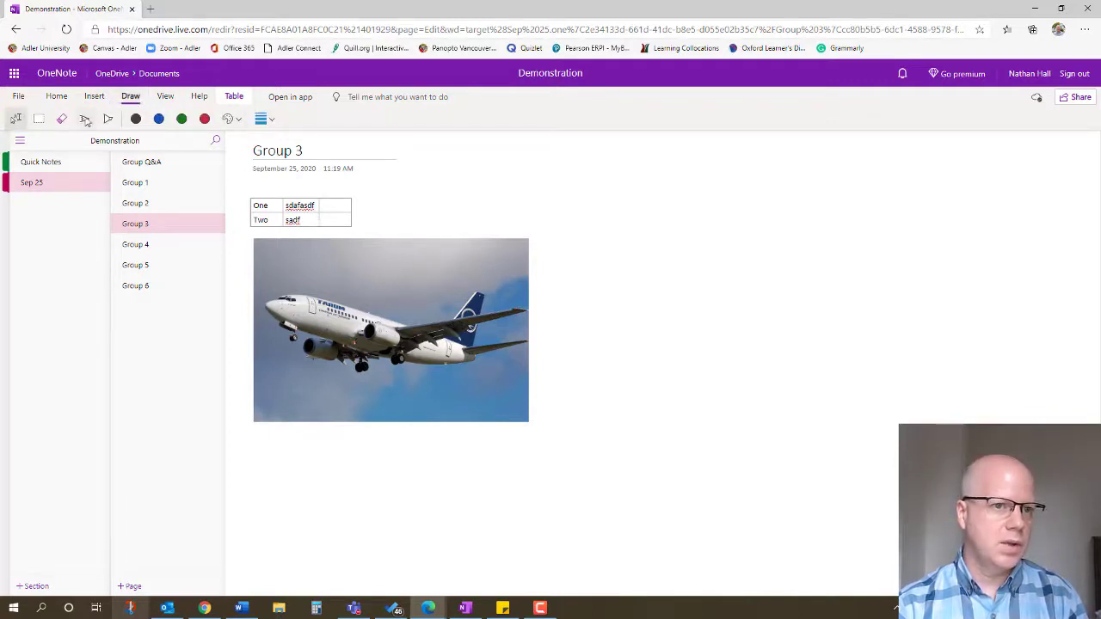
left_click_drag(306, 297, 311, 363)
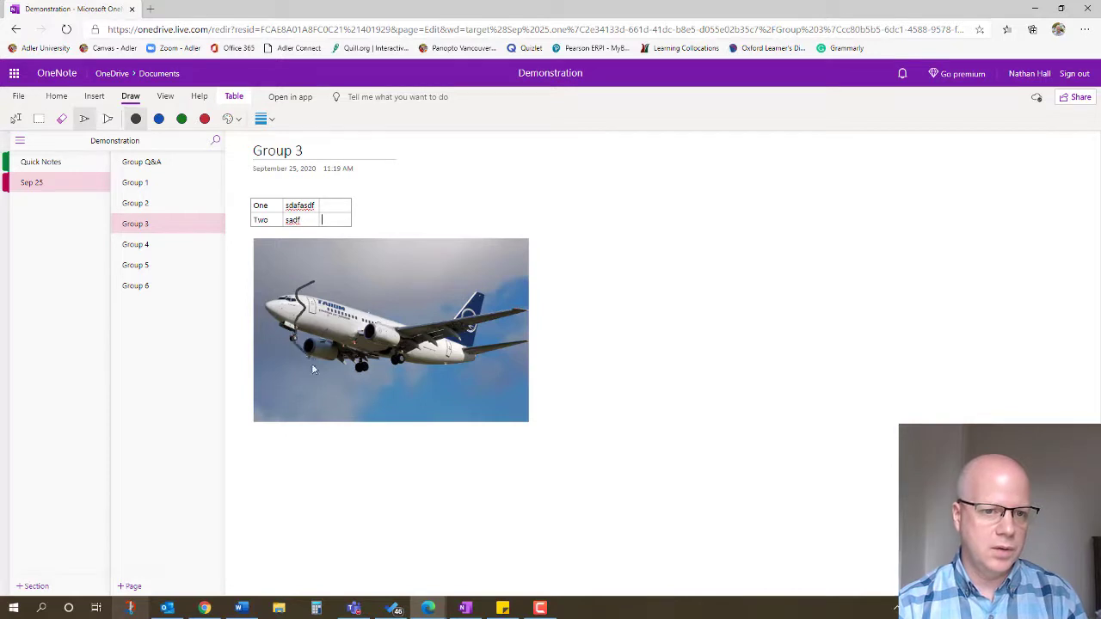
mouse_move(458, 245)
left_mouse_down()
mouse_move(361, 301)
mouse_move(398, 307)
left_mouse_up()
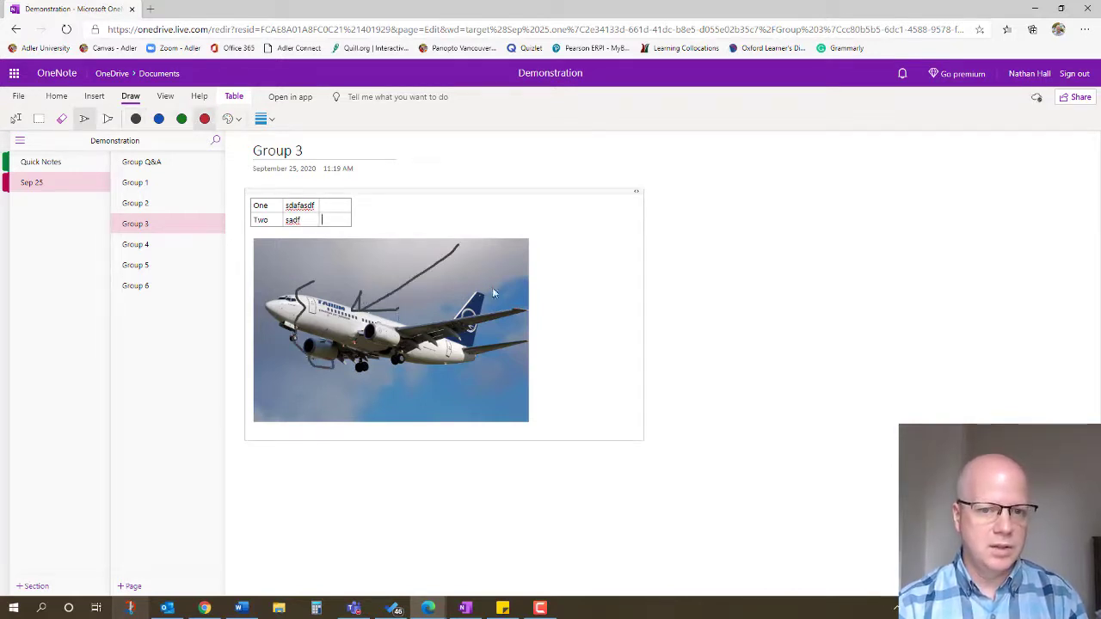
mouse_move(478, 302)
left_mouse_down()
mouse_move(478, 337)
mouse_move(491, 277)
left_mouse_up()
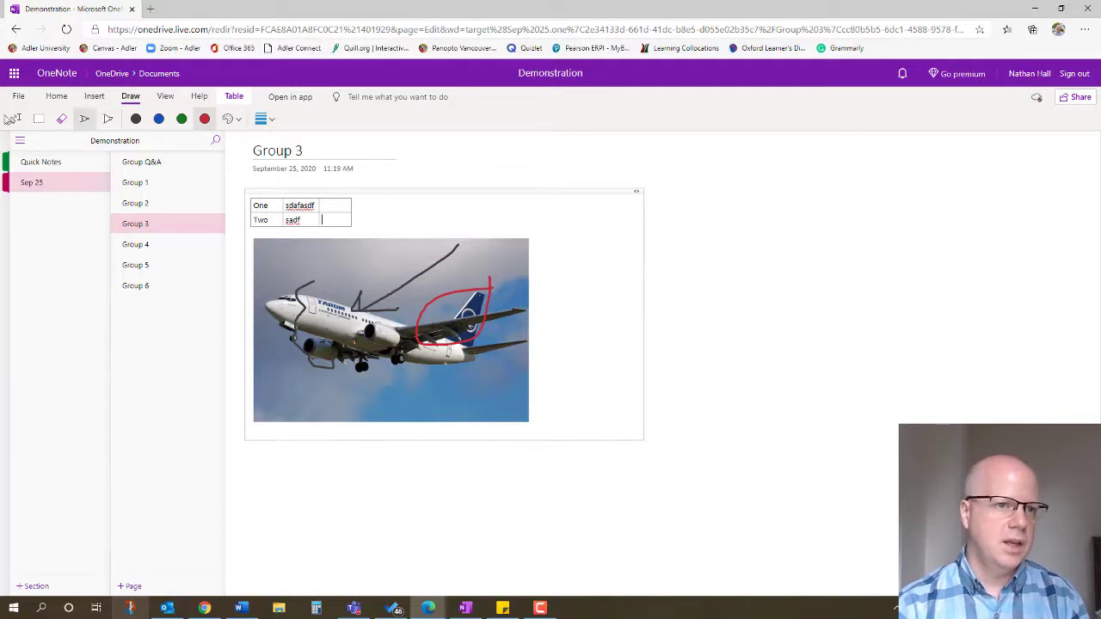
- Add a text note reading "Test" beside the airplane picture and draw a red arrow from it to the circled tail
left_click(16, 118)
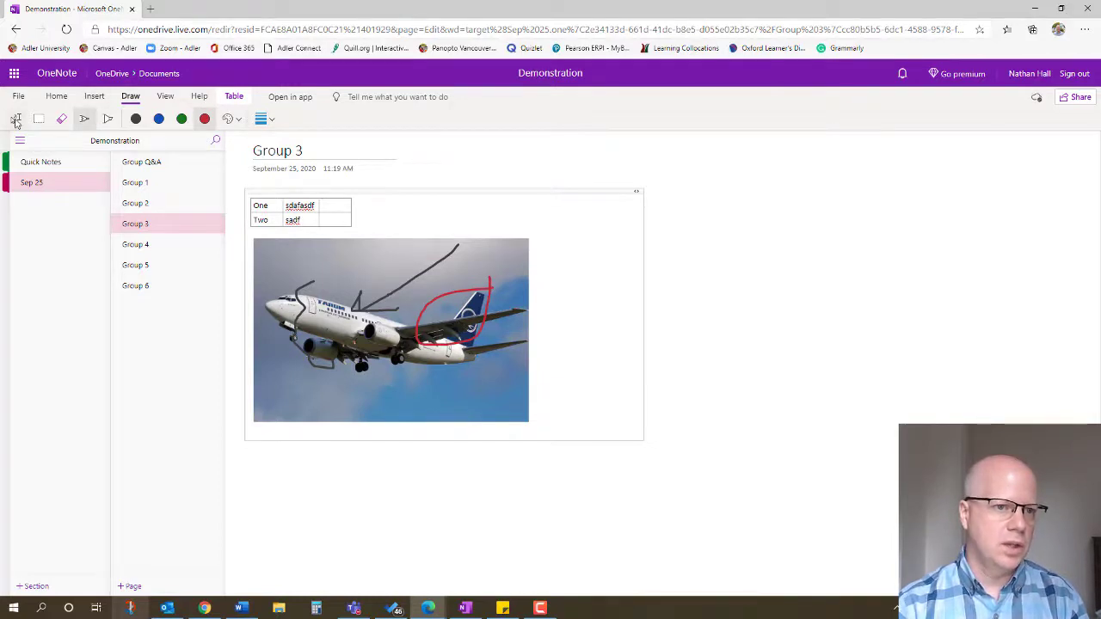
left_click(562, 302)
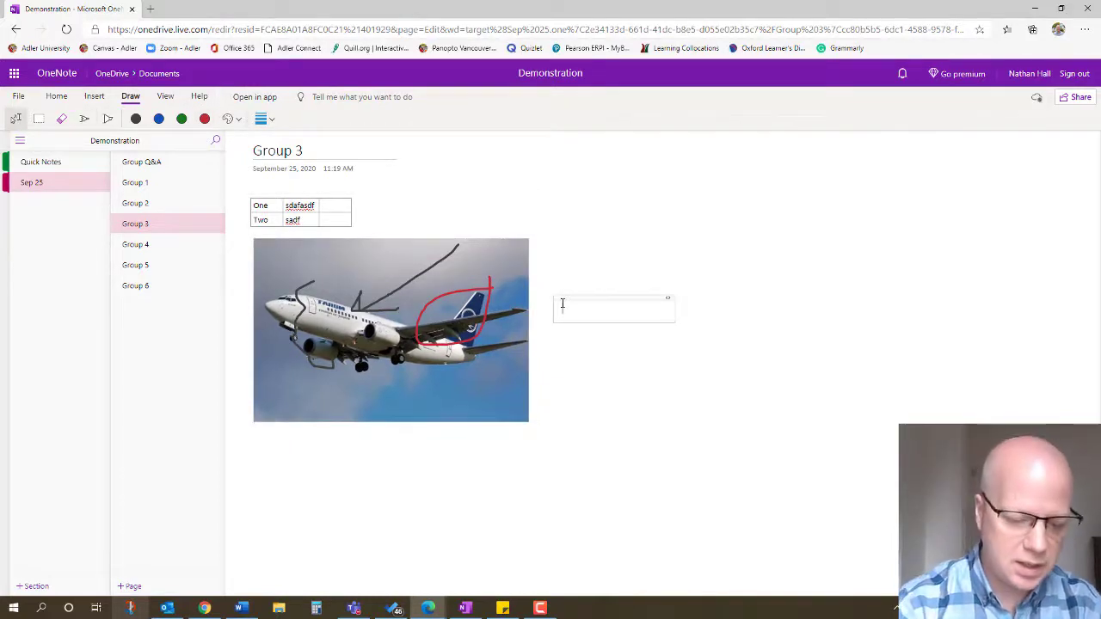
type("Test")
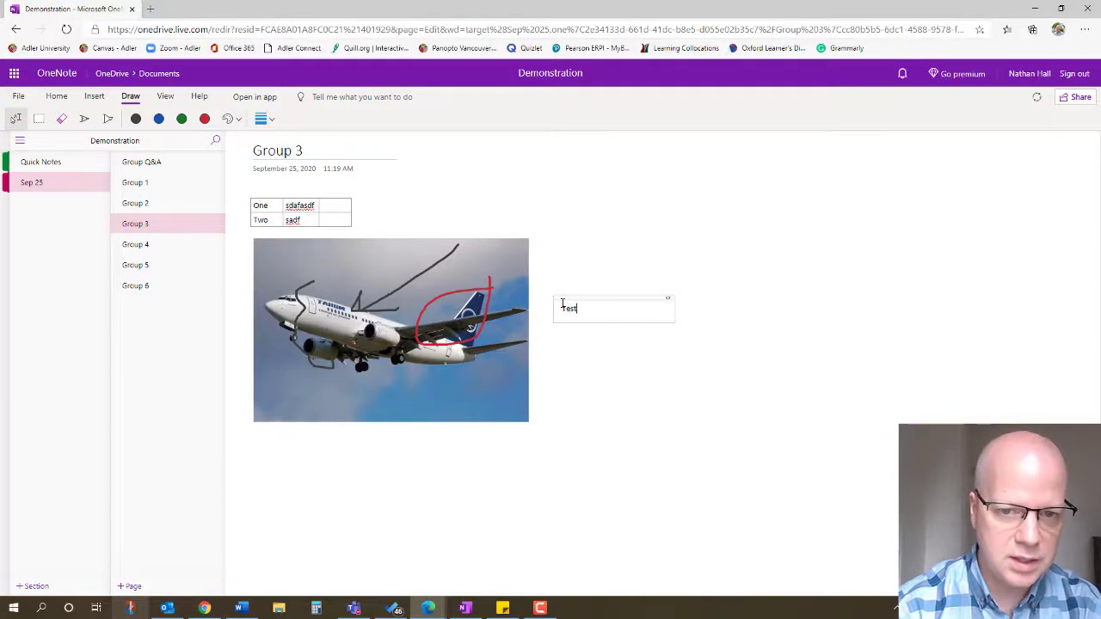
left_click(83, 119)
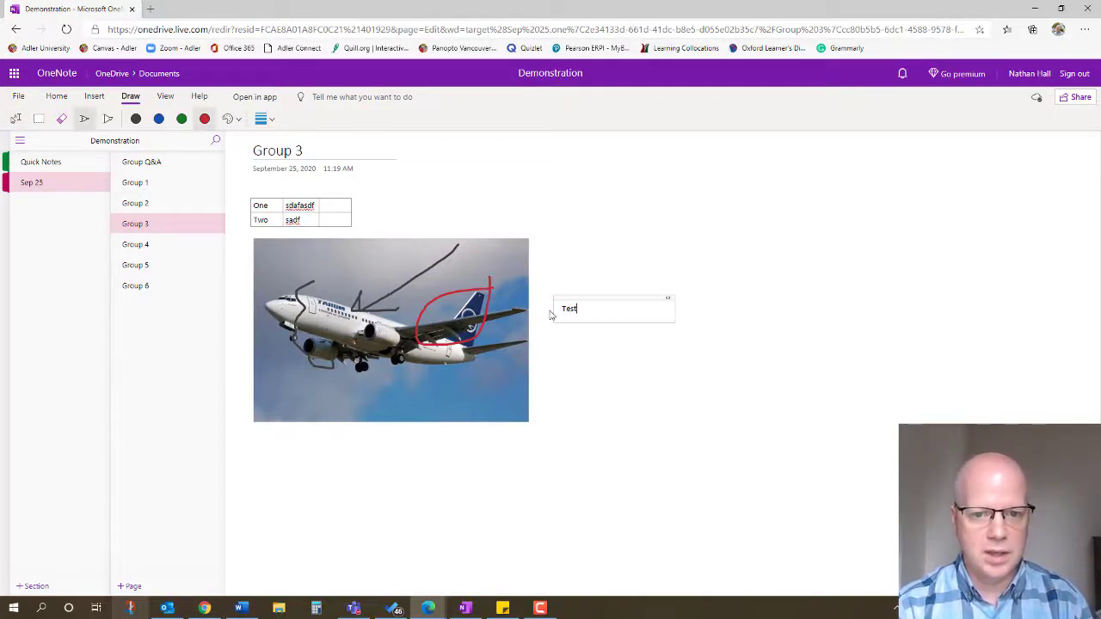
left_click_drag(550, 310, 488, 312)
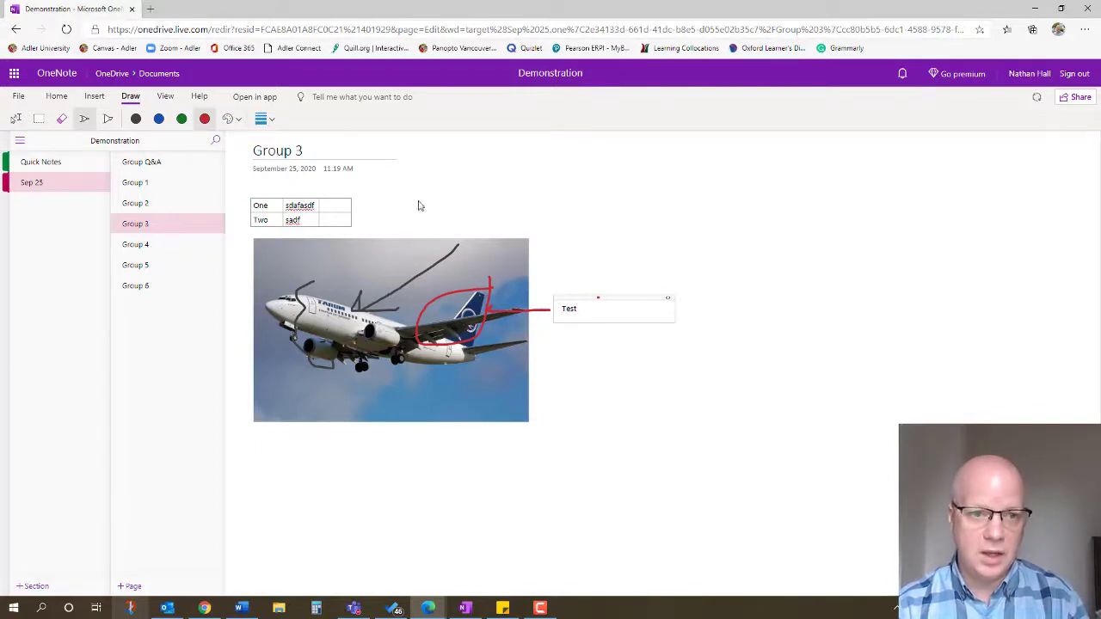
- Move the "Test" note onto the airplane picture, just above the circled tail, and deselect it
left_click(16, 119)
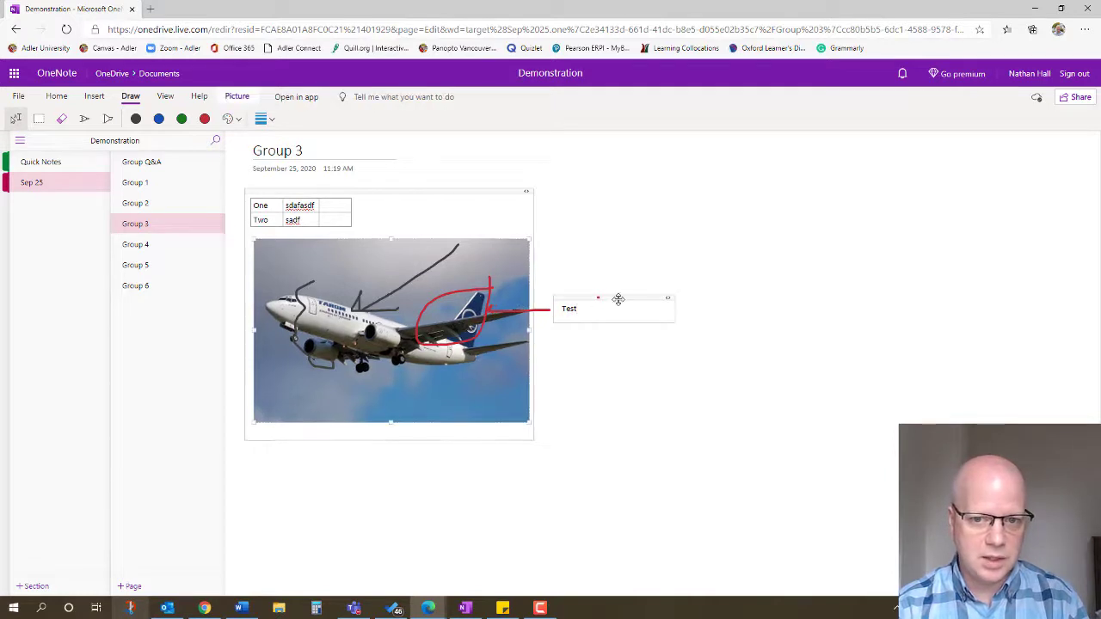
left_click_drag(597, 292, 480, 280)
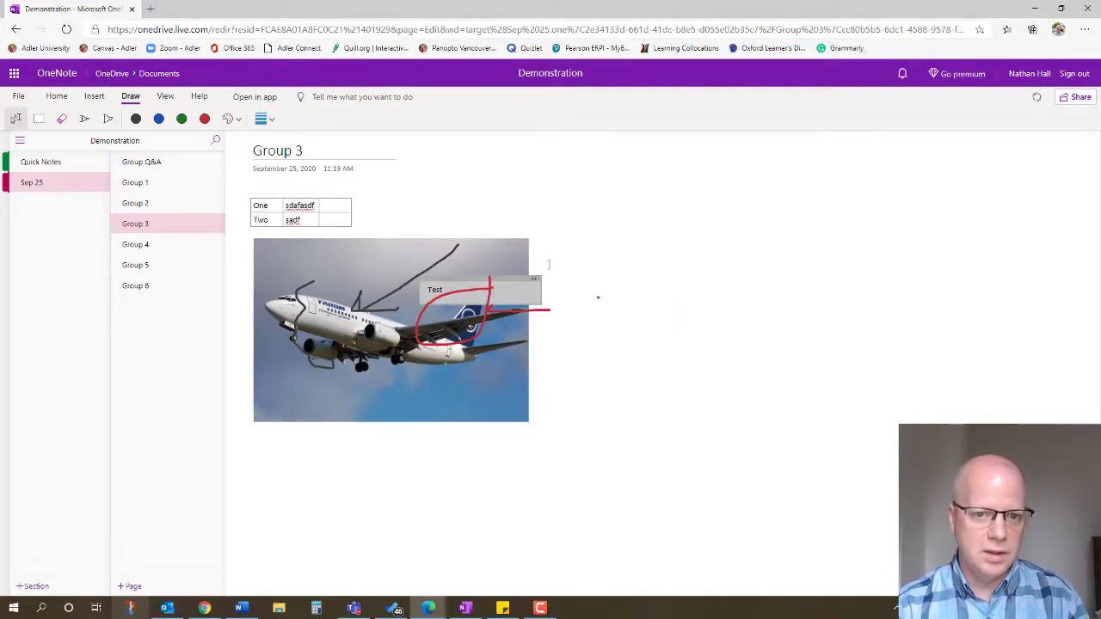
left_click(627, 258)
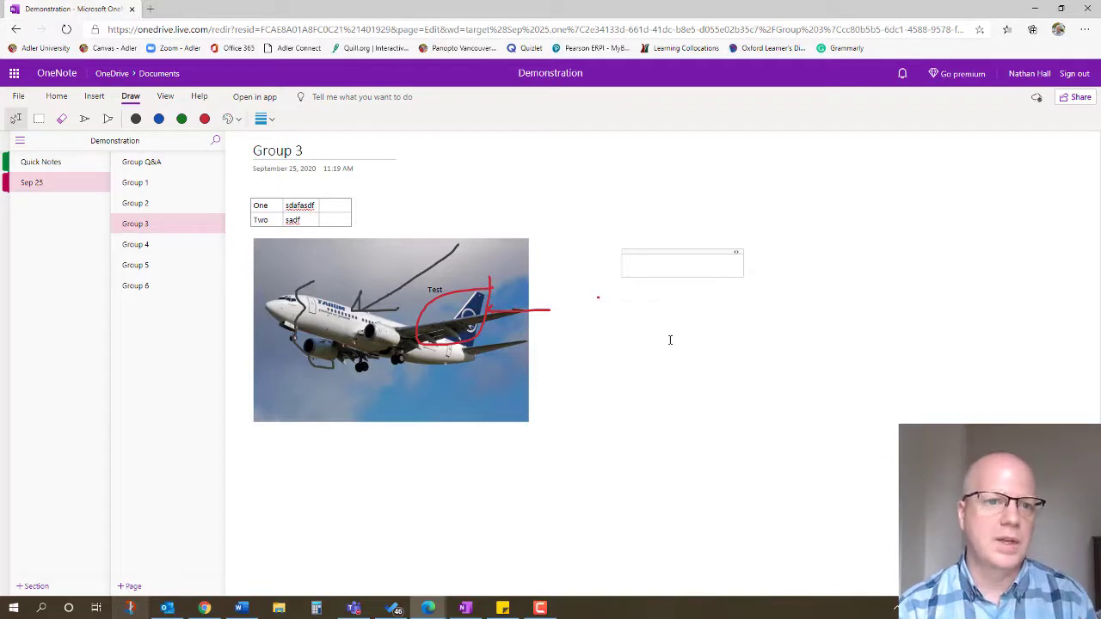
- Highlight the table text "sdafasdf" in yellow with the highlighter
left_click(107, 119)
left_click_drag(287, 209, 317, 207)
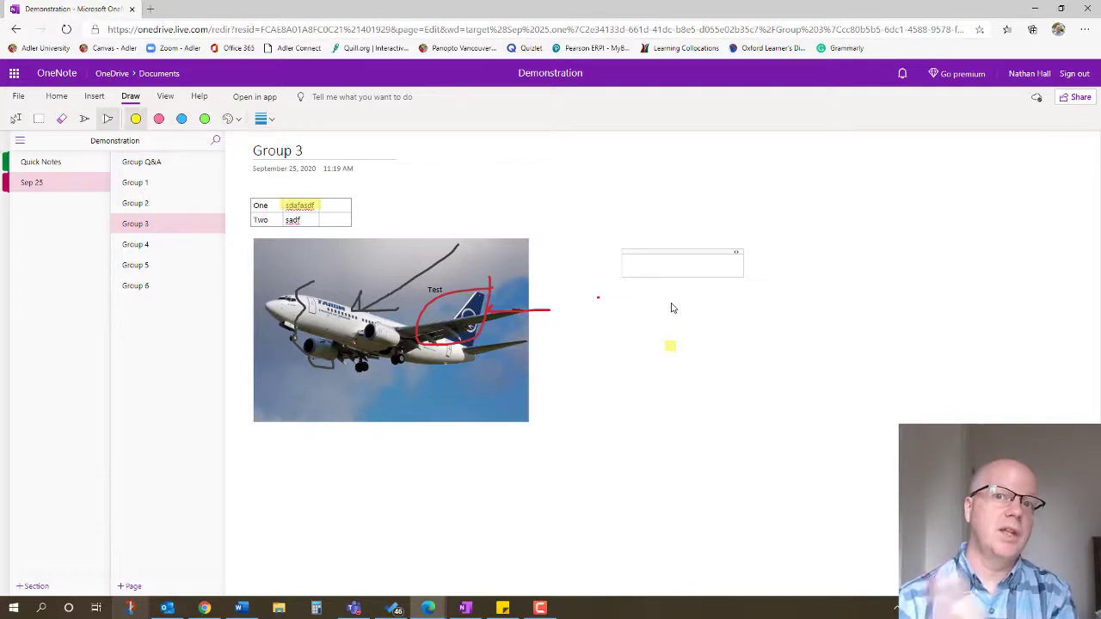
- Look through the Group Q&A, Group 1 and Group 3 pages of the Sep 25 section
left_click(150, 163)
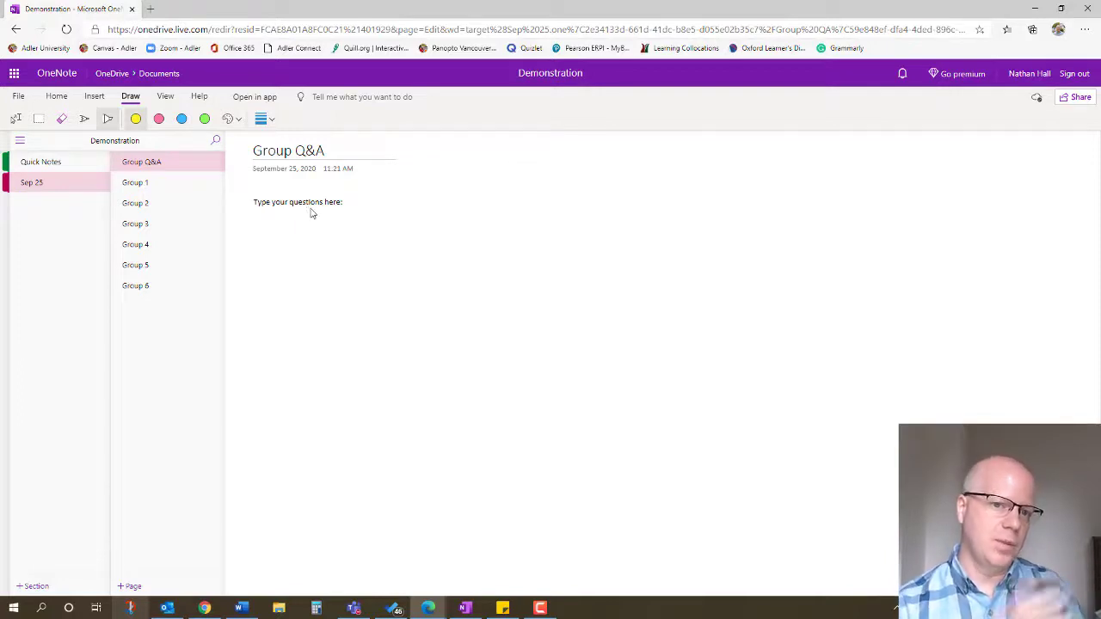
left_click(139, 190)
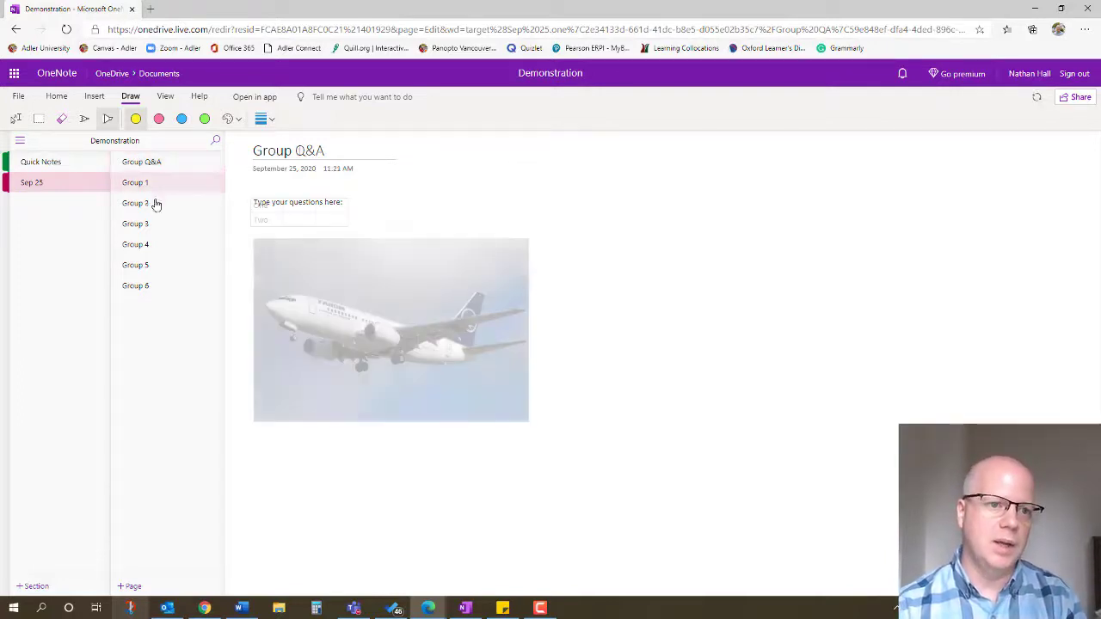
left_click(144, 229)
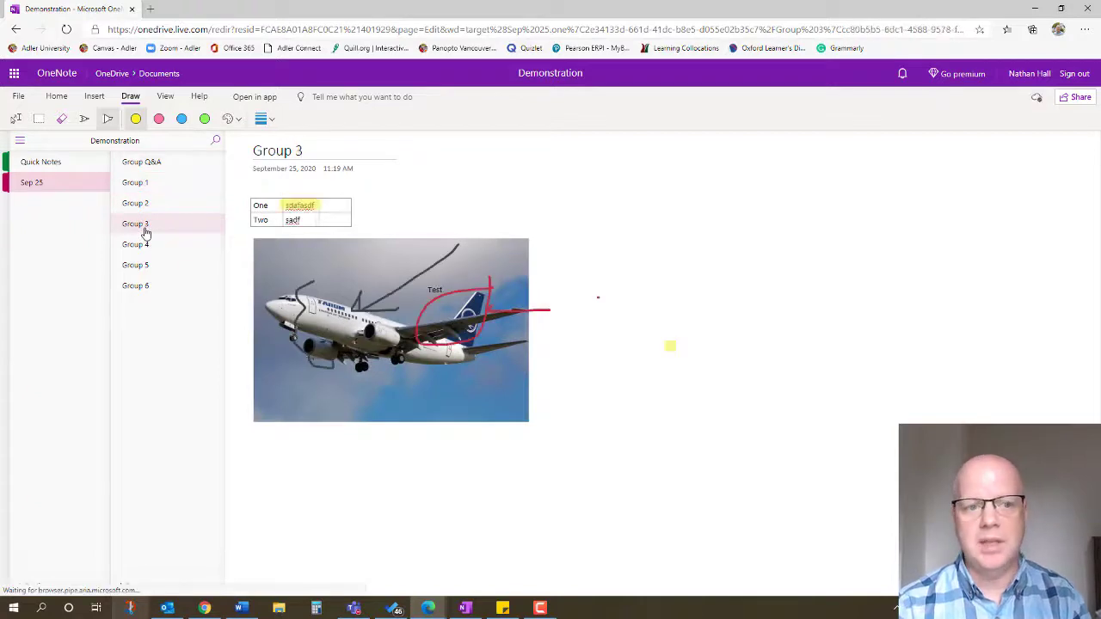
left_click(153, 168)
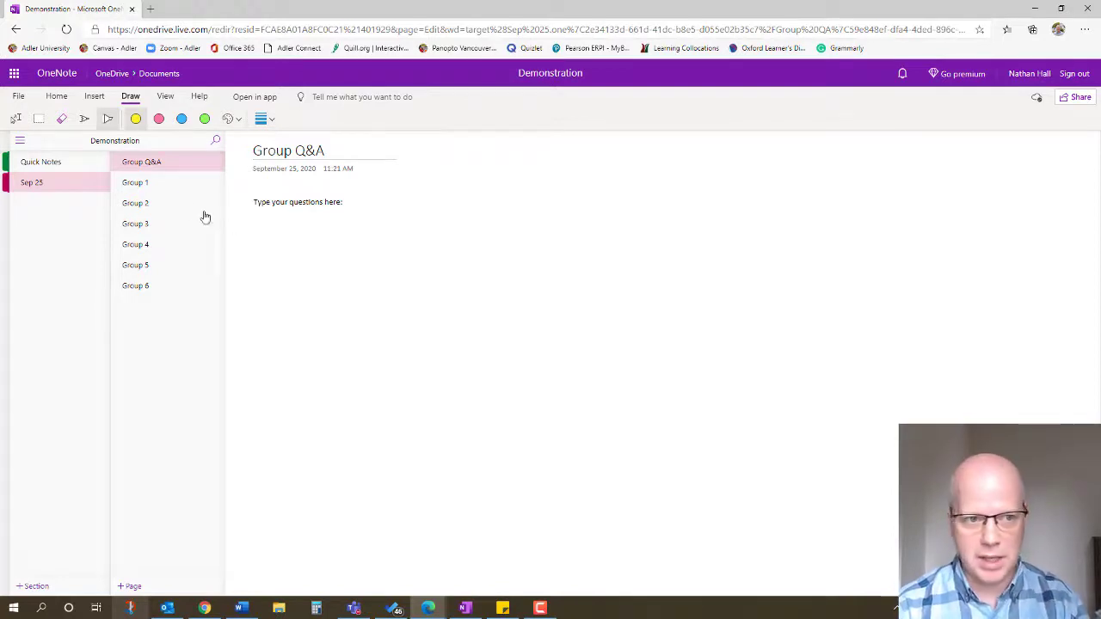
left_click(147, 184)
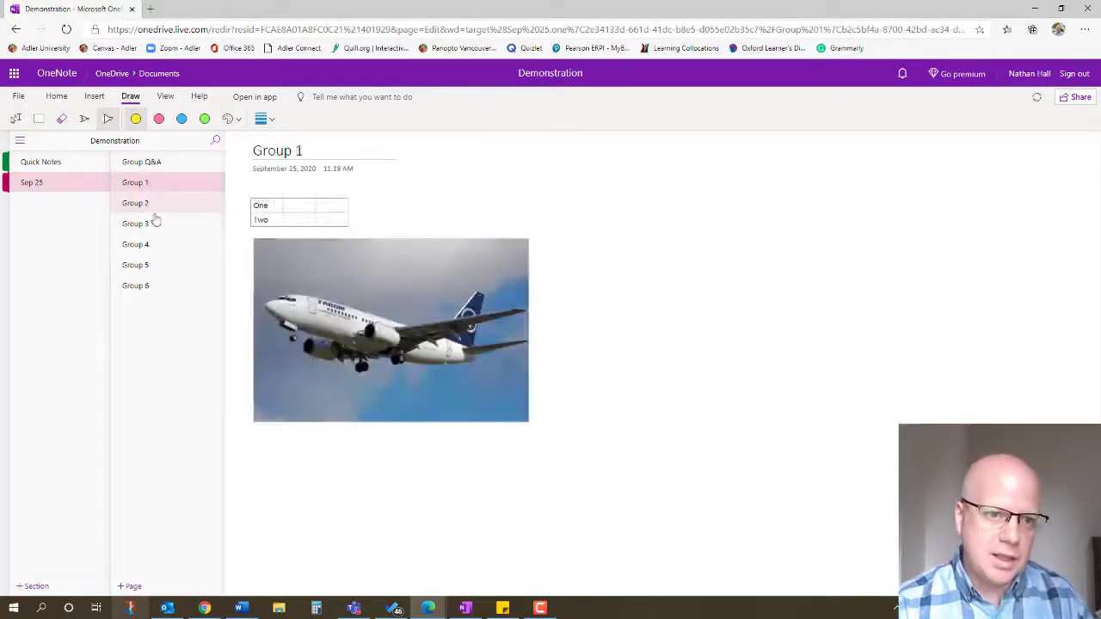
left_click(143, 225)
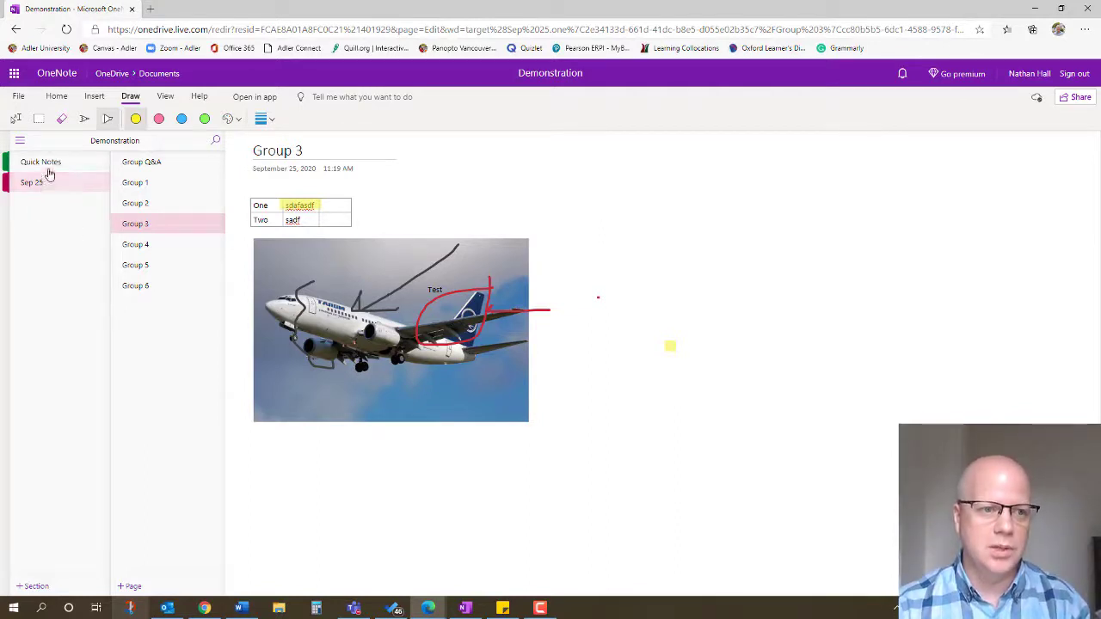
- Add a new section named "Sep 26" to the notebook and copy the link to that section
left_click(34, 585)
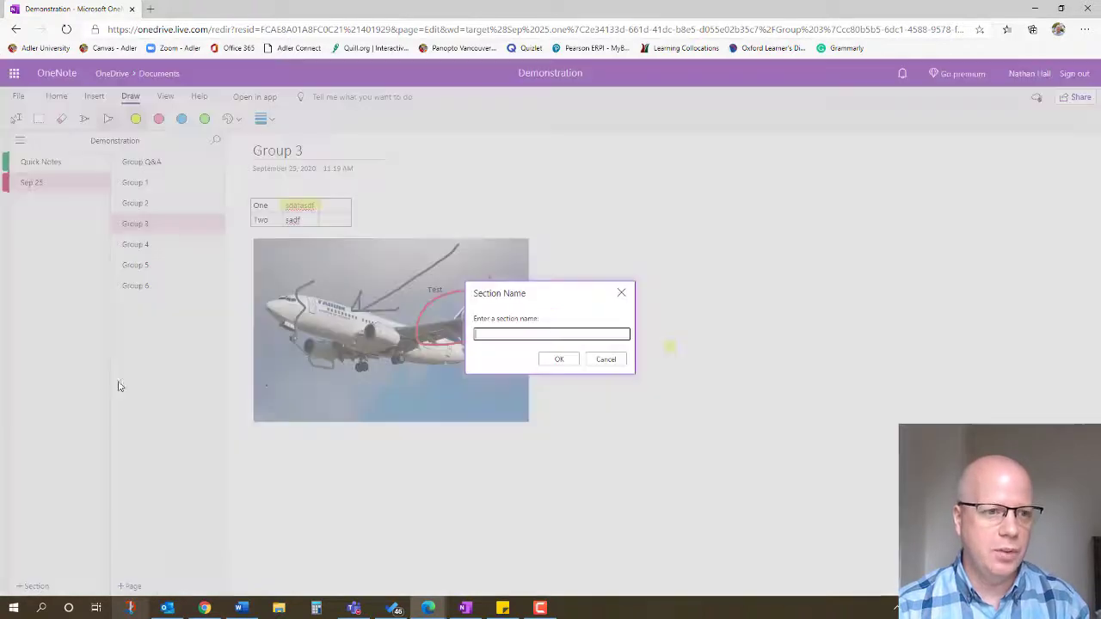
type("Sep 26")
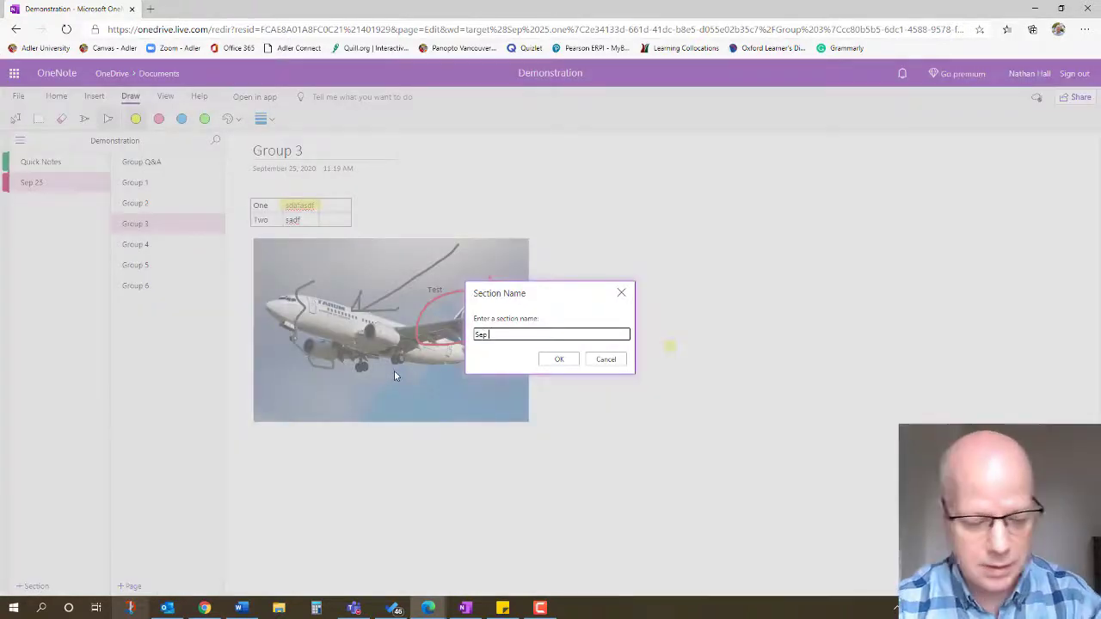
left_click(558, 359)
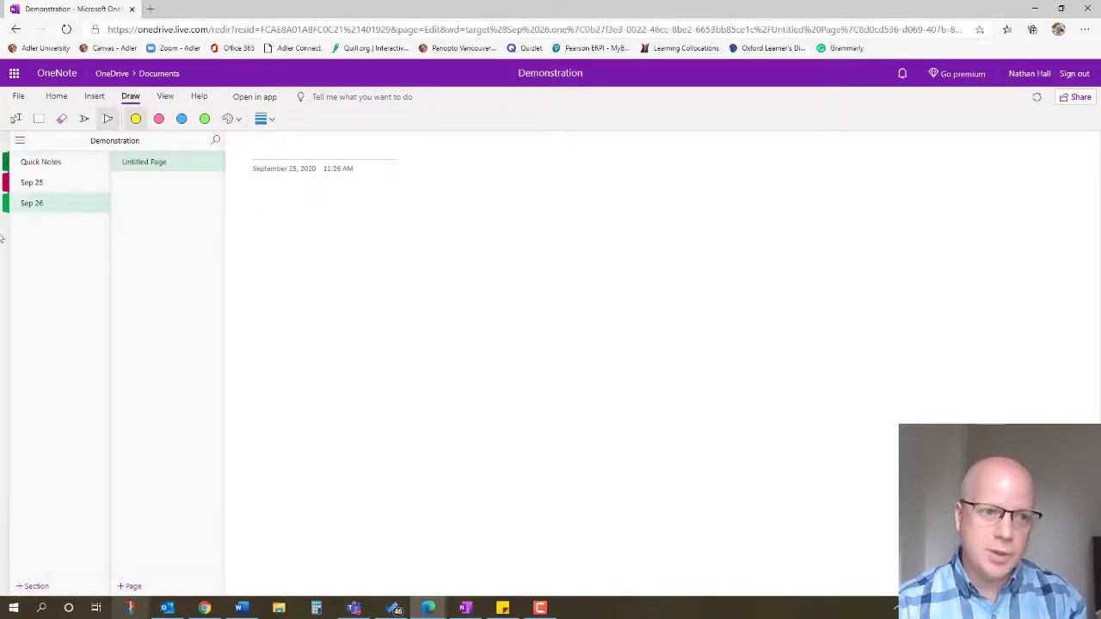
right_click(27, 206)
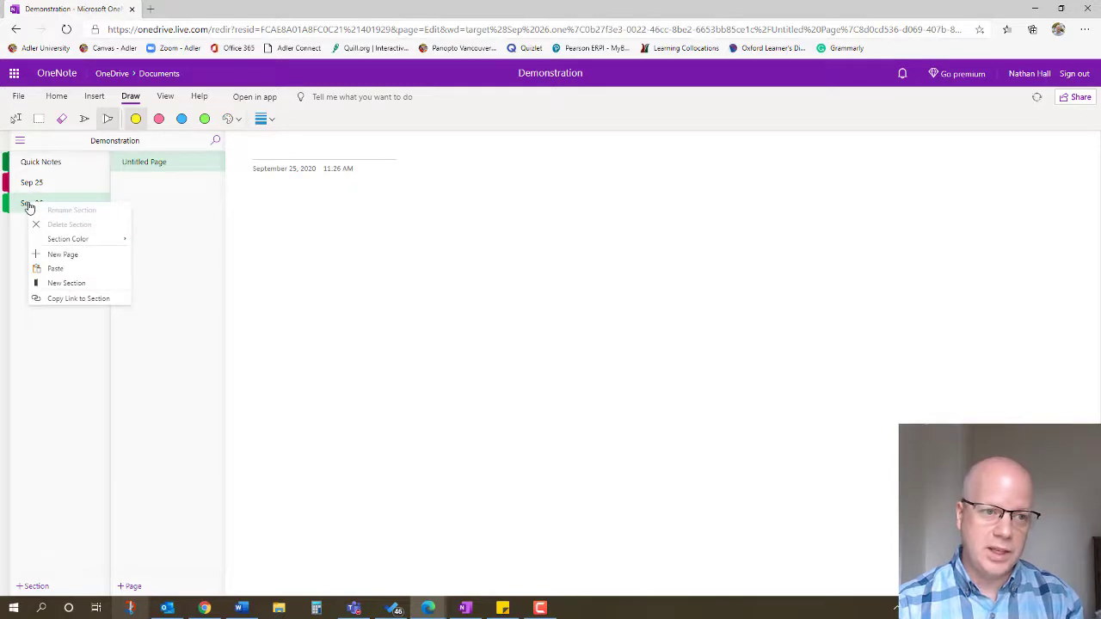
left_click(67, 300)
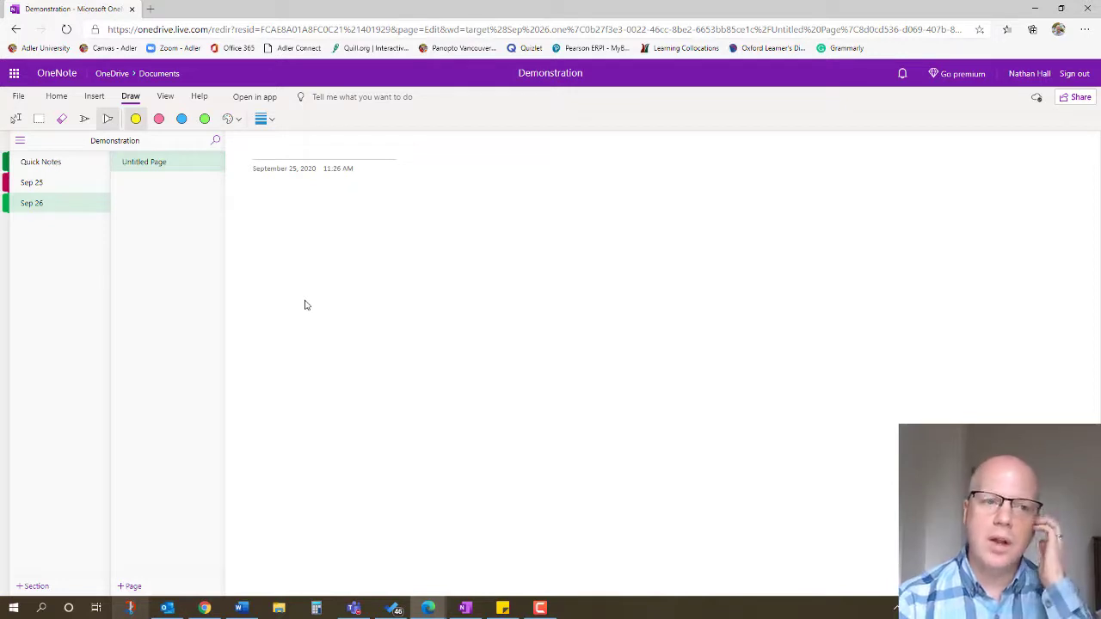
- Review the options available for the Sep 25 section, including its section colors, and for the Quick Notes section without changing anything
right_click(43, 186)
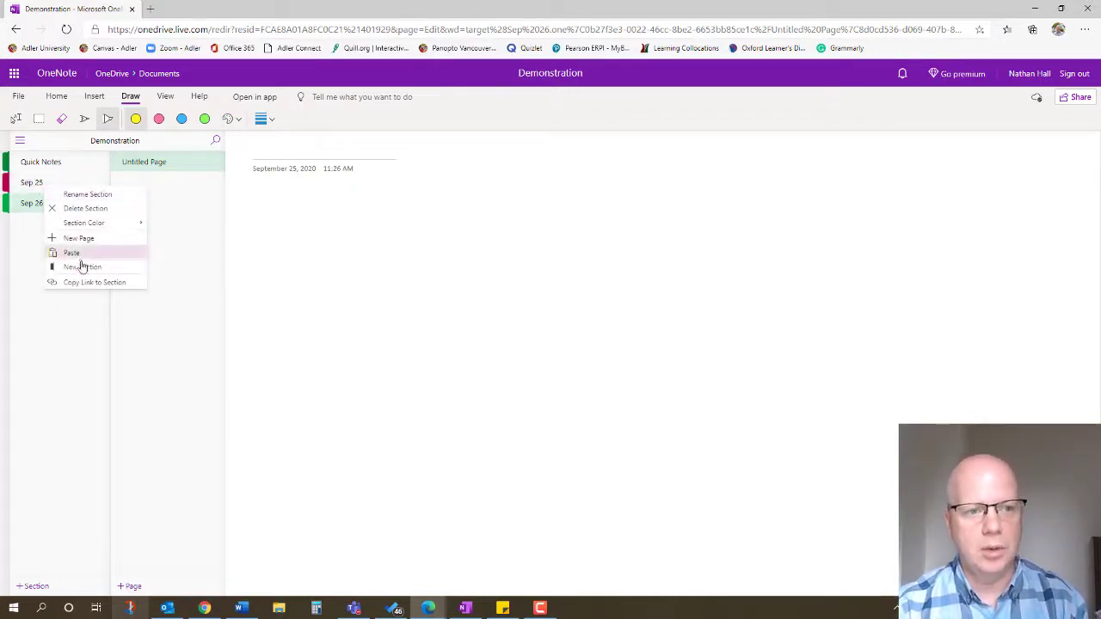
mouse_move(87, 228)
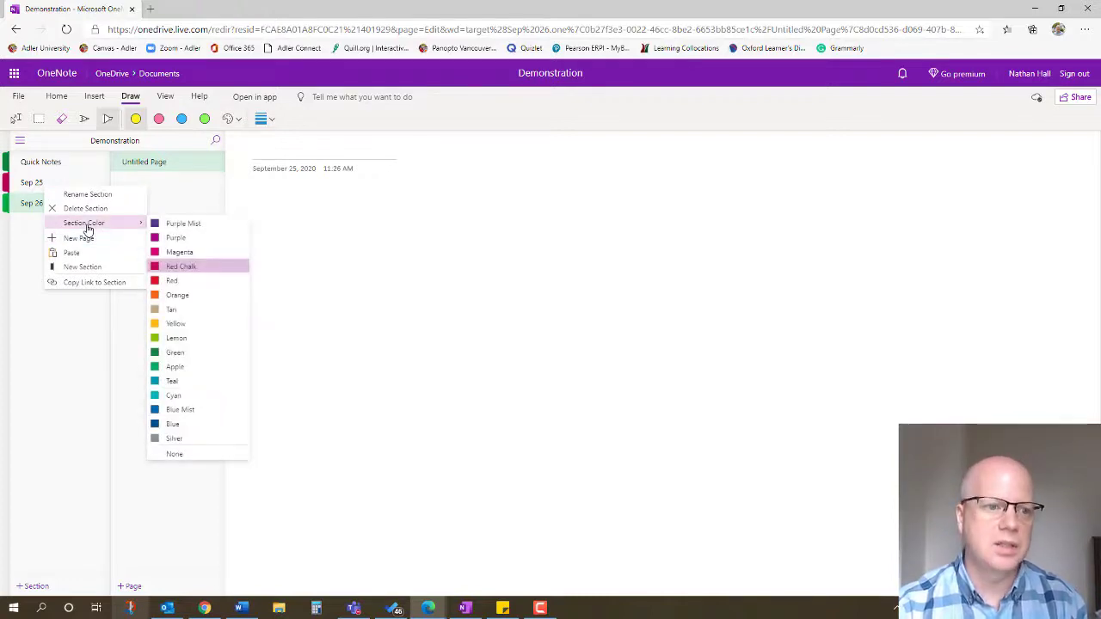
left_click(58, 317)
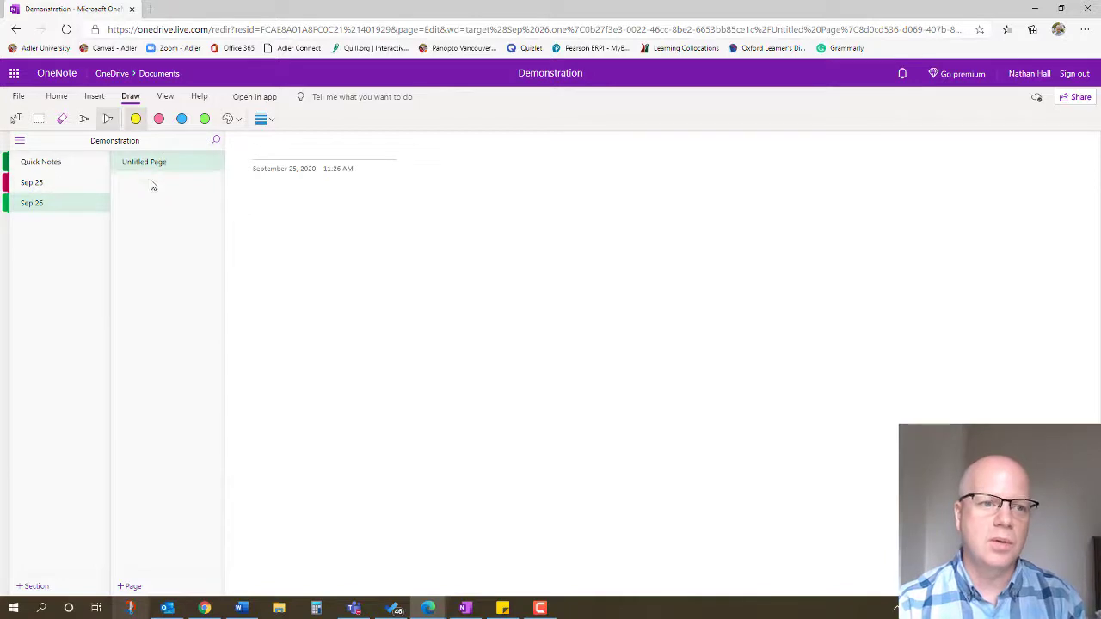
left_click(60, 162)
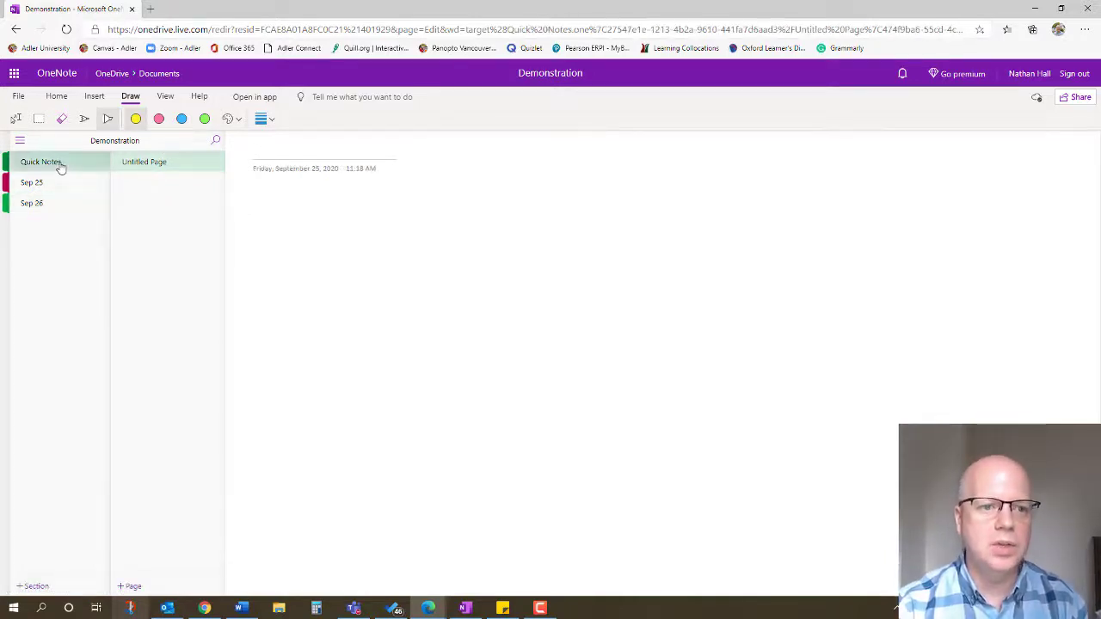
right_click(60, 166)
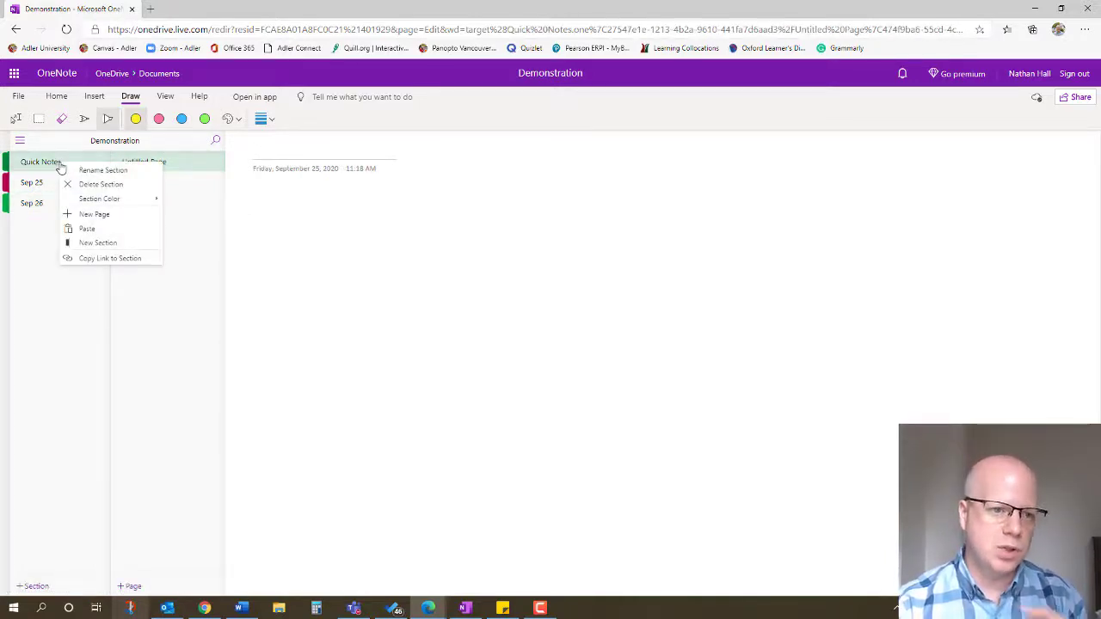
left_click(69, 286)
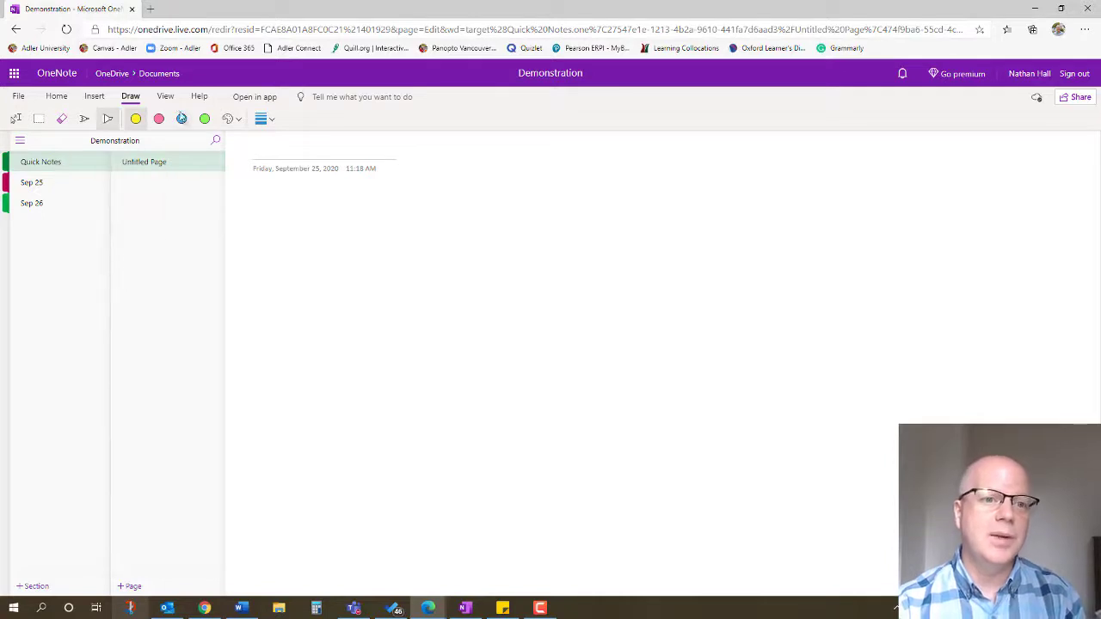
- Show the page versions for the untitled Quick Notes page and for the Group 3 page in Sep 25
left_click(166, 96)
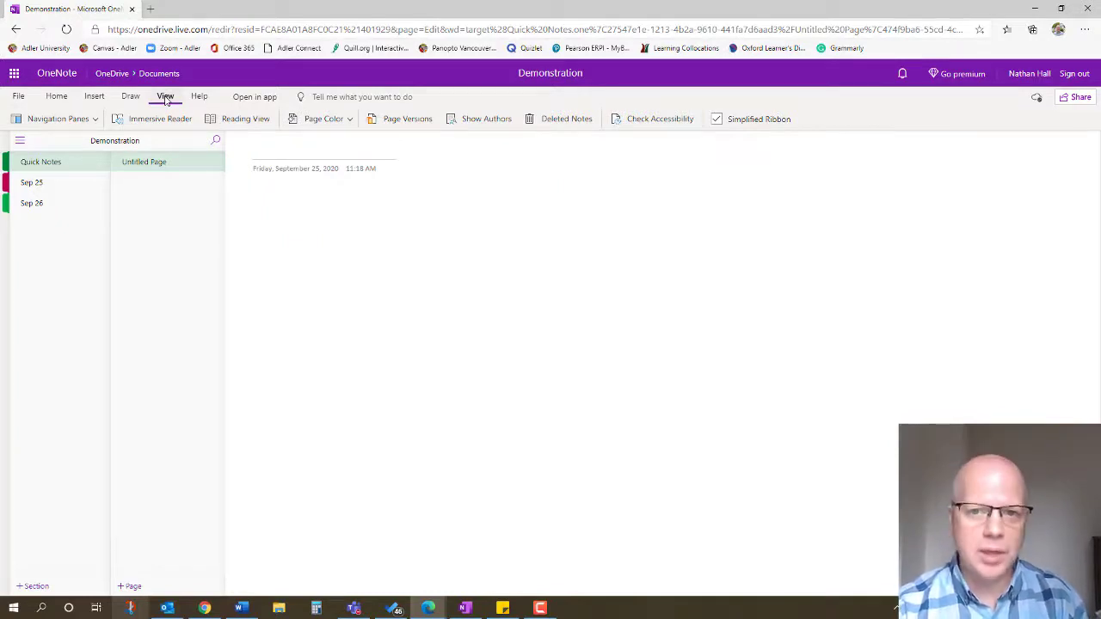
left_click(409, 121)
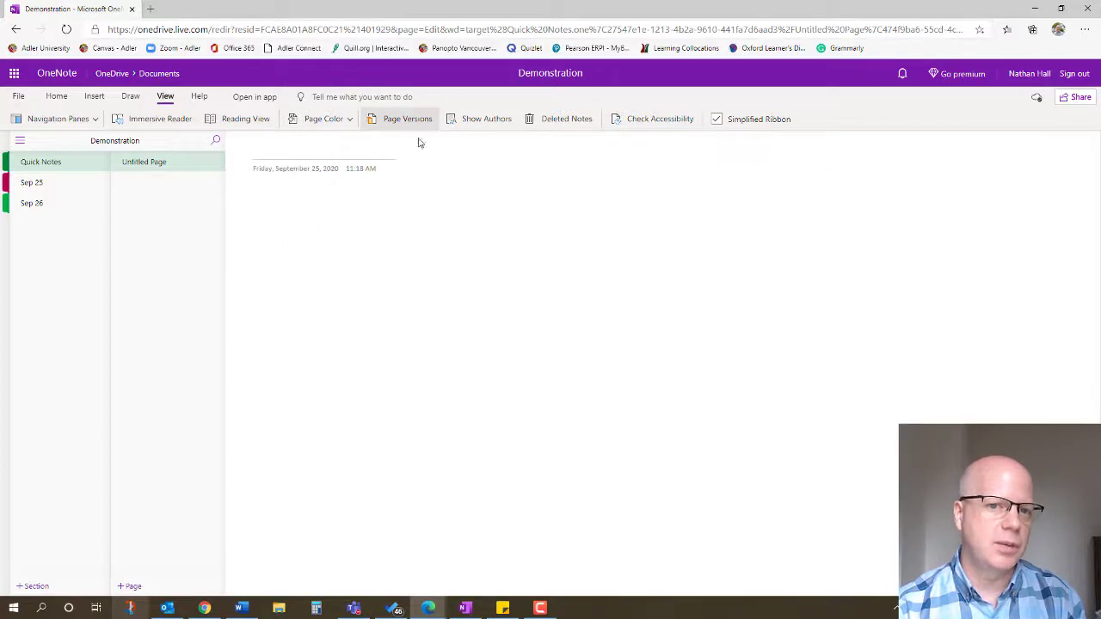
left_click(26, 191)
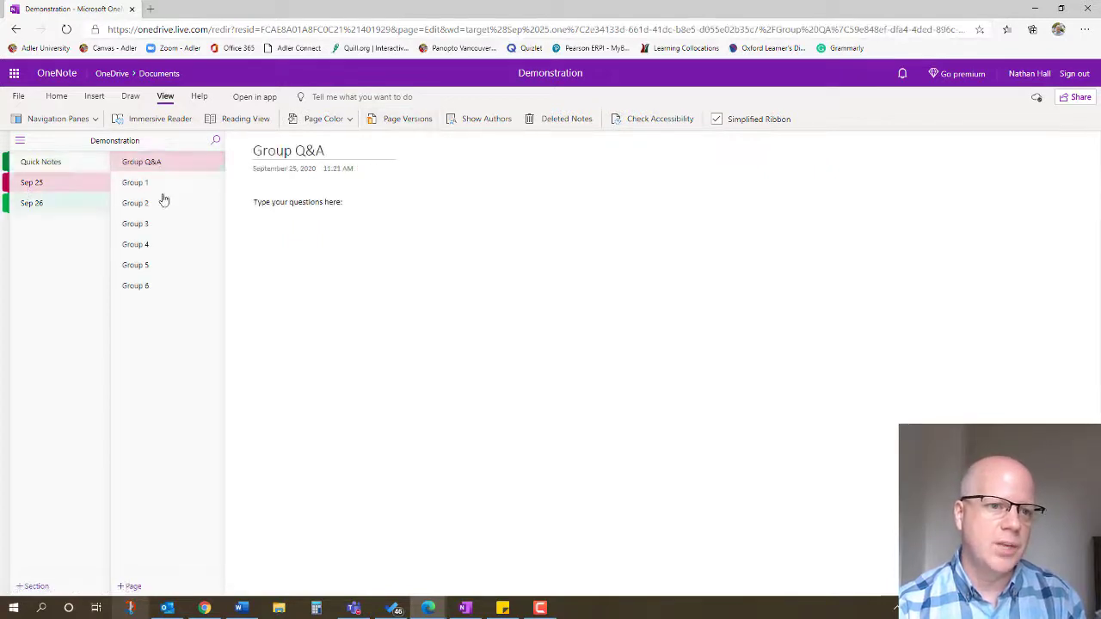
left_click(151, 188)
left_click(144, 225)
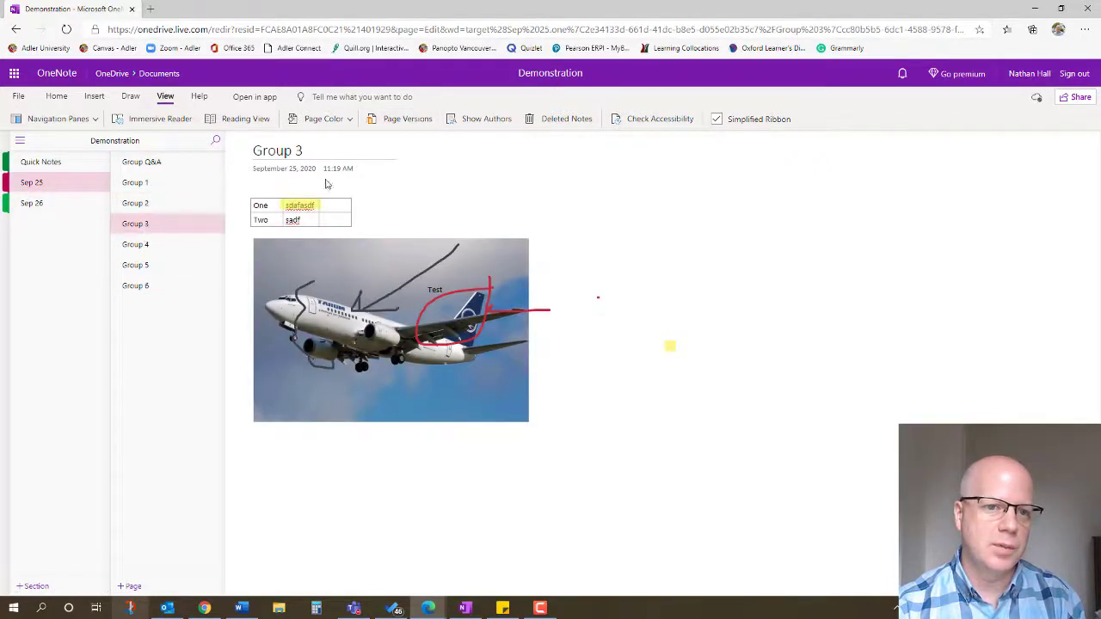
left_click(405, 120)
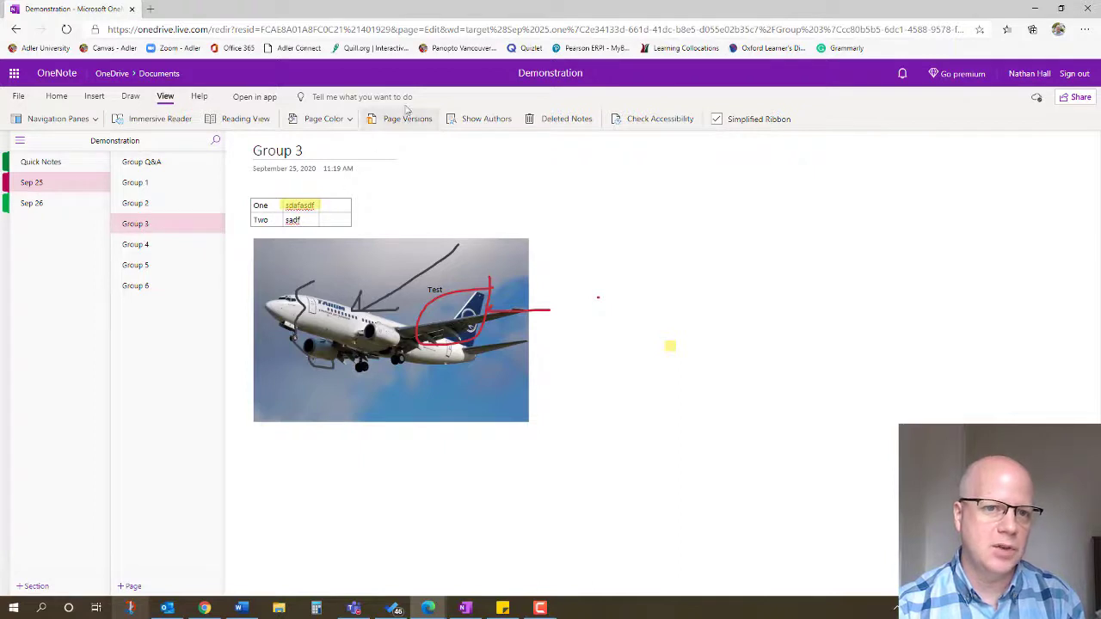